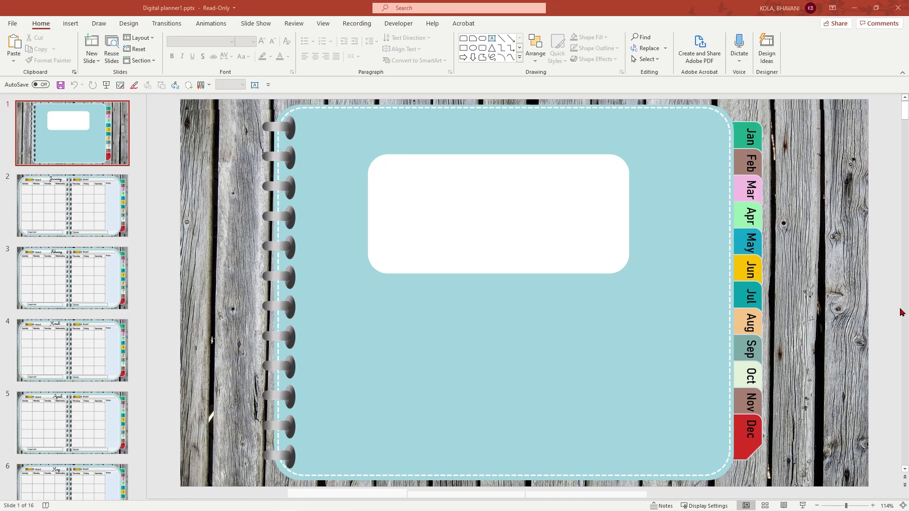
Save the deck as Adobe PDF 'Digital planner1.pdf' on the Desktop, replacing the existing file.
{"action": "scroll", "coordinate": [146, 263], "scroll_direction": "down", "scroll_amount": 1}
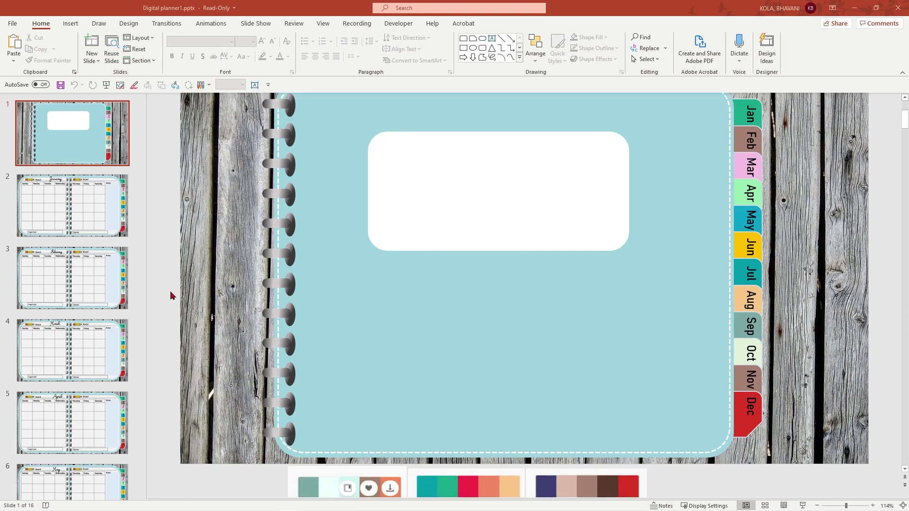
{"action": "scroll", "coordinate": [172, 295], "scroll_direction": "up", "scroll_amount": 1}
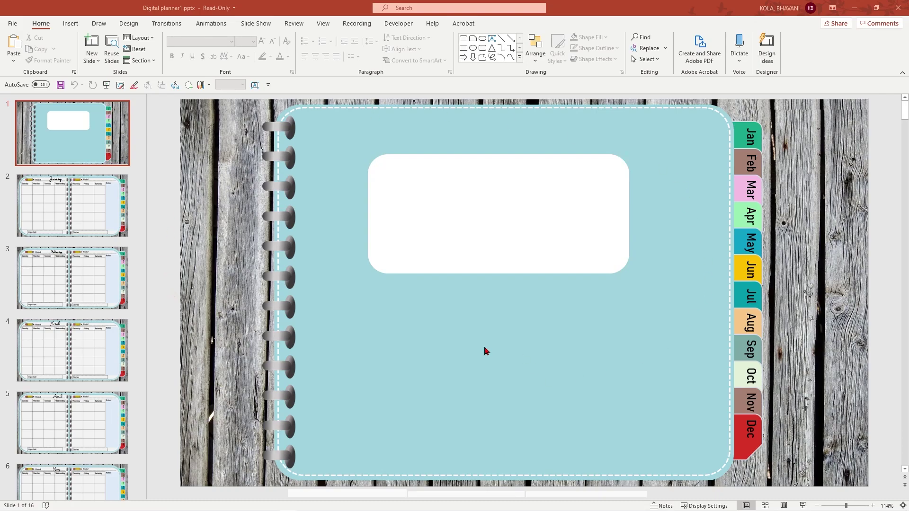
{"action": "left_click", "coordinate": [13, 25]}
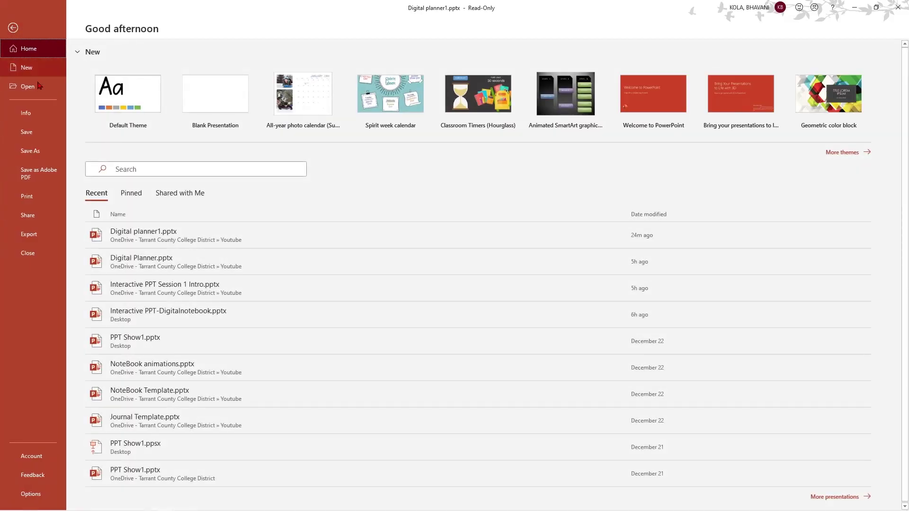
{"action": "left_click", "coordinate": [40, 179]}
{"action": "left_click", "coordinate": [279, 224]}
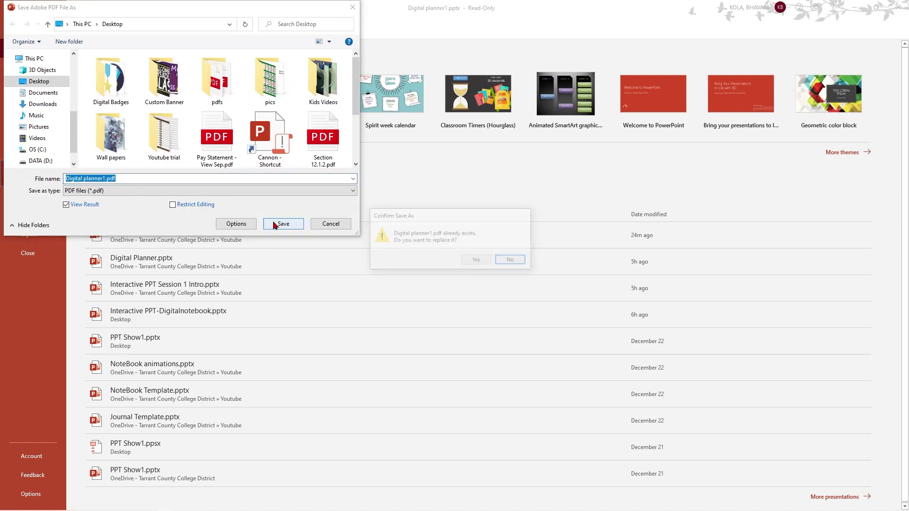
{"action": "left_click", "coordinate": [479, 261]}
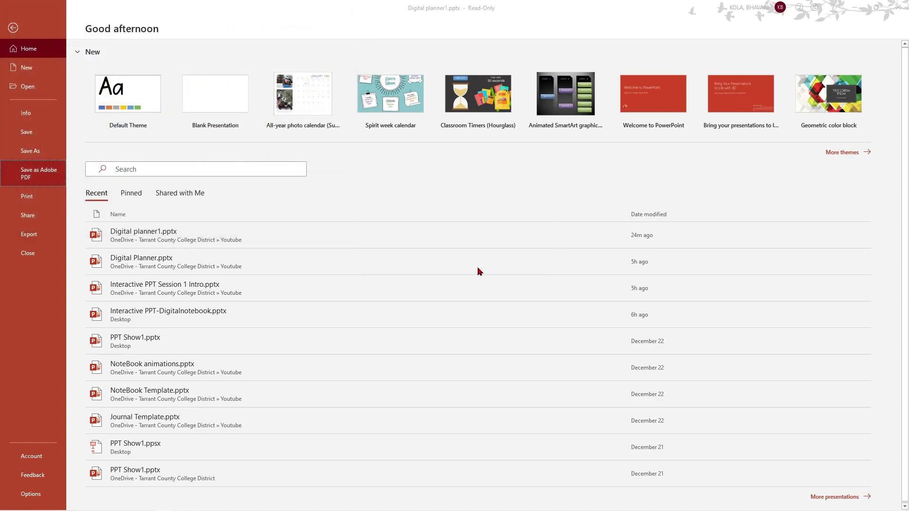
Scroll through the exported PDF's pages and return to the cover.
{"action": "scroll", "coordinate": [507, 205], "scroll_direction": "down", "scroll_amount": 10}
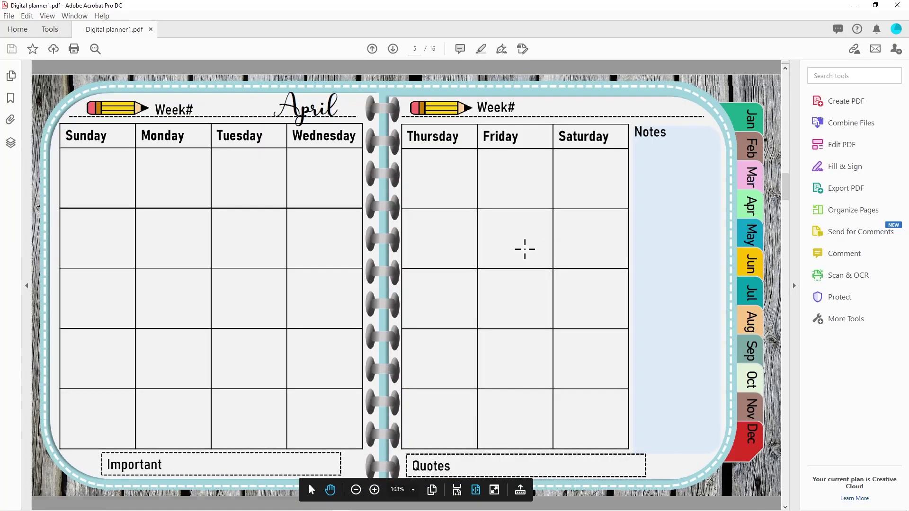
{"action": "scroll", "coordinate": [524, 249], "scroll_direction": "down", "scroll_amount": 15}
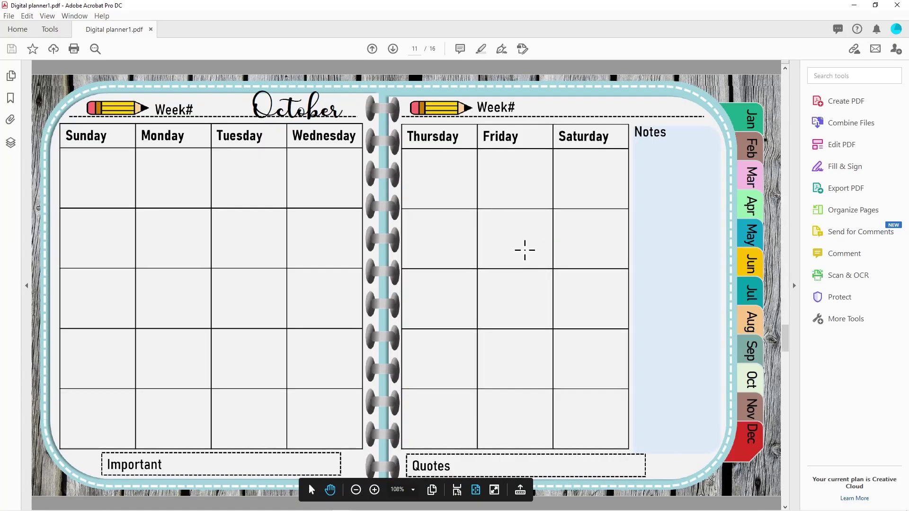
{"action": "scroll", "coordinate": [524, 250], "scroll_direction": "down", "scroll_amount": 5}
{"action": "scroll", "coordinate": [524, 267], "scroll_direction": "up", "scroll_amount": 15}
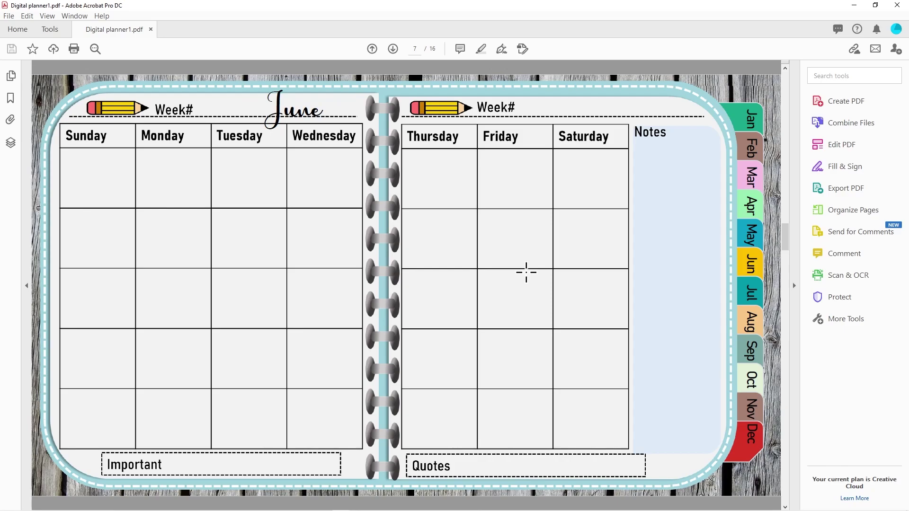
{"action": "scroll", "coordinate": [526, 272], "scroll_direction": "up", "scroll_amount": 2}
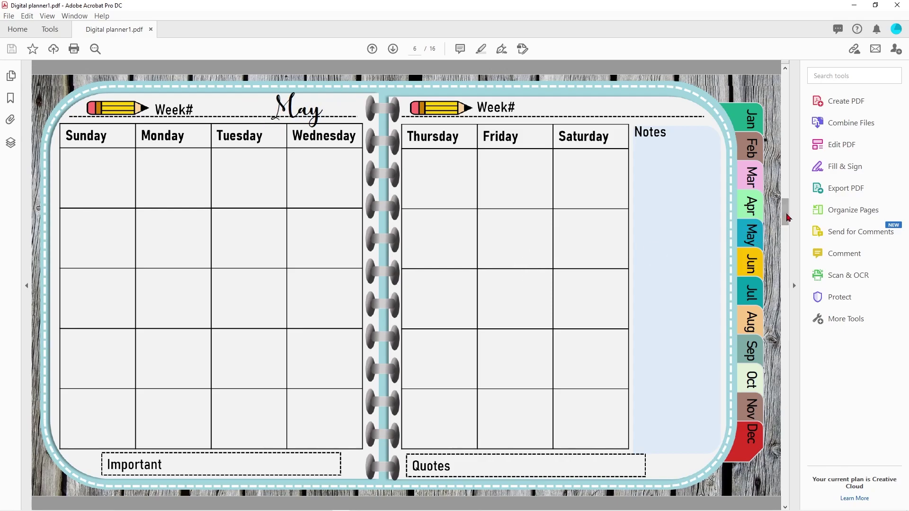
{"action": "left_click_drag", "start_coordinate": [787, 217], "coordinate": [783, 83]}
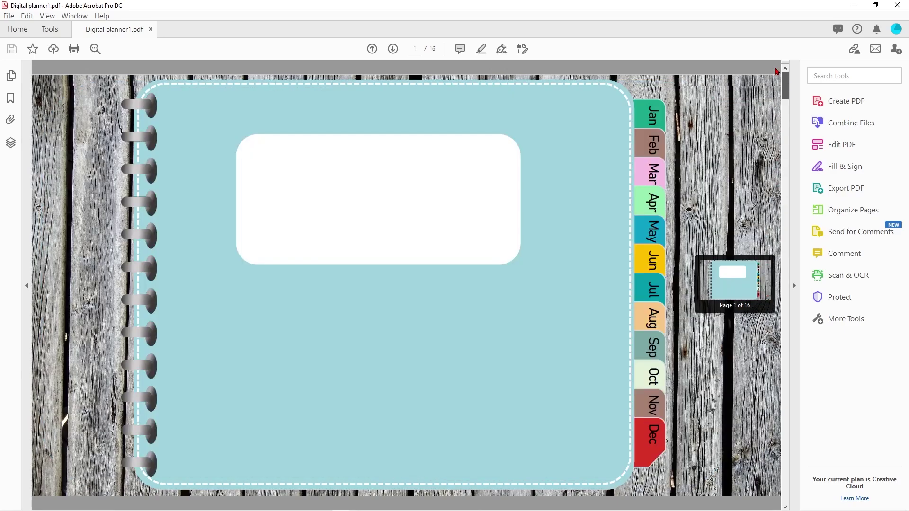
Follow the Jan, Jun and Oct tab links to their month spreads.
{"action": "left_click", "coordinate": [645, 115]}
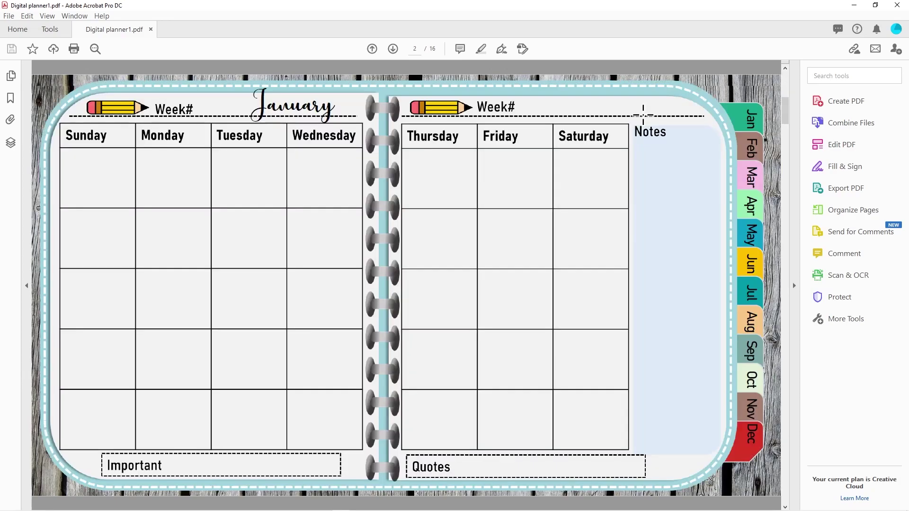
{"action": "left_click", "coordinate": [751, 273]}
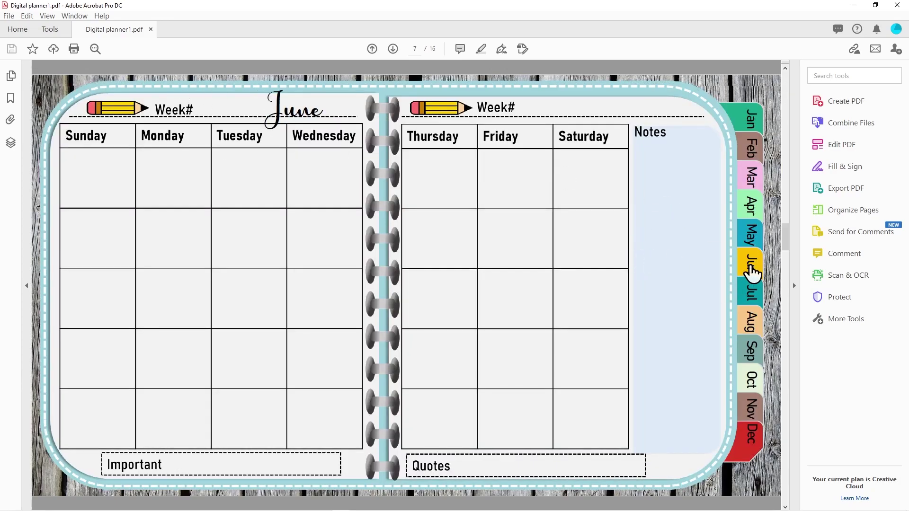
{"action": "left_click", "coordinate": [751, 376]}
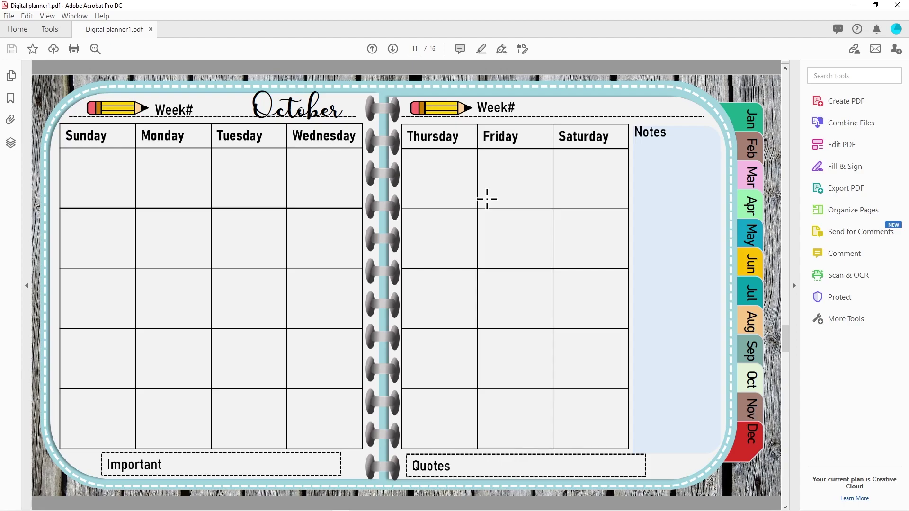
Switch to OneNote and add a 'Digital Planner 2021' section under _Content Library.
{"action": "left_click", "coordinate": [253, 505]}
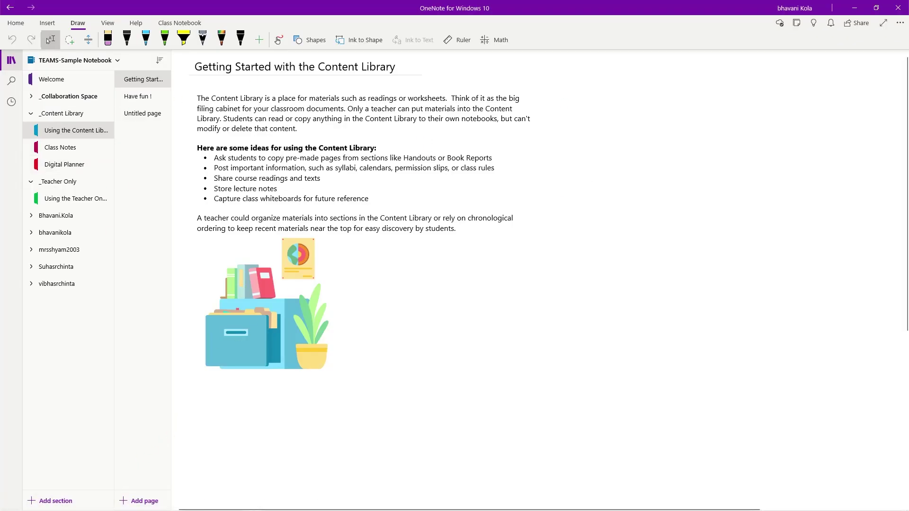
{"action": "left_click", "coordinate": [46, 504]}
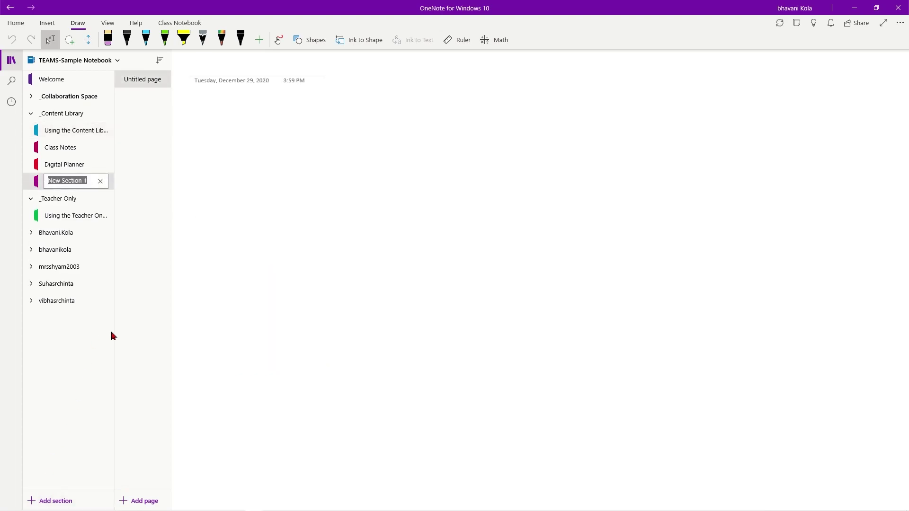
{"action": "type", "text": "Digital Planner"}
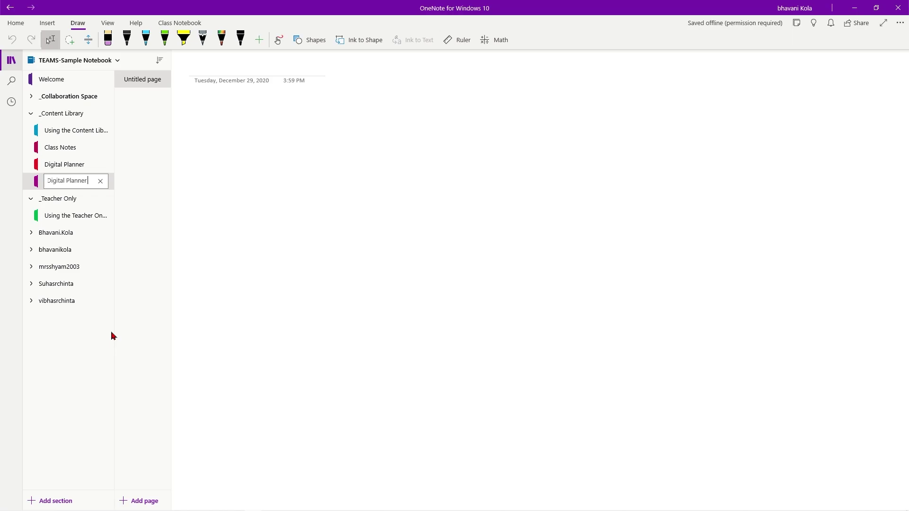
{"action": "type", "text": " 2021"}
{"action": "key", "text": "Return"}
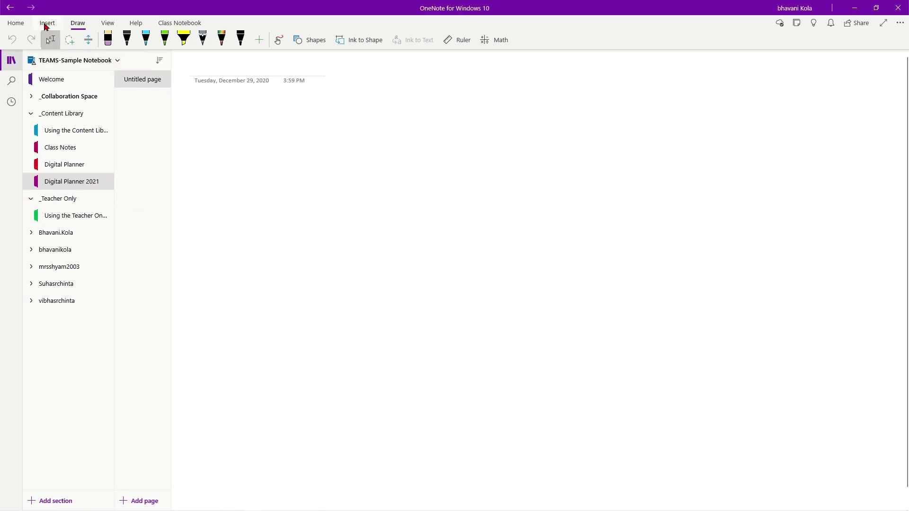
Insert Digital planner1.pdf from the Desktop as a printout and scroll through its pages.
{"action": "left_click", "coordinate": [46, 23]}
{"action": "left_click", "coordinate": [136, 42]}
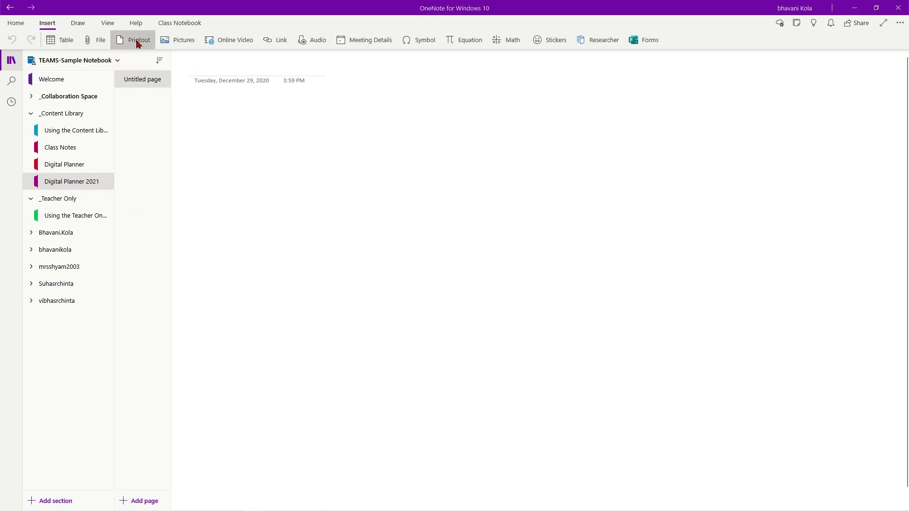
{"action": "scroll", "coordinate": [326, 116], "scroll_direction": "down", "scroll_amount": 5}
{"action": "left_click", "coordinate": [217, 157]}
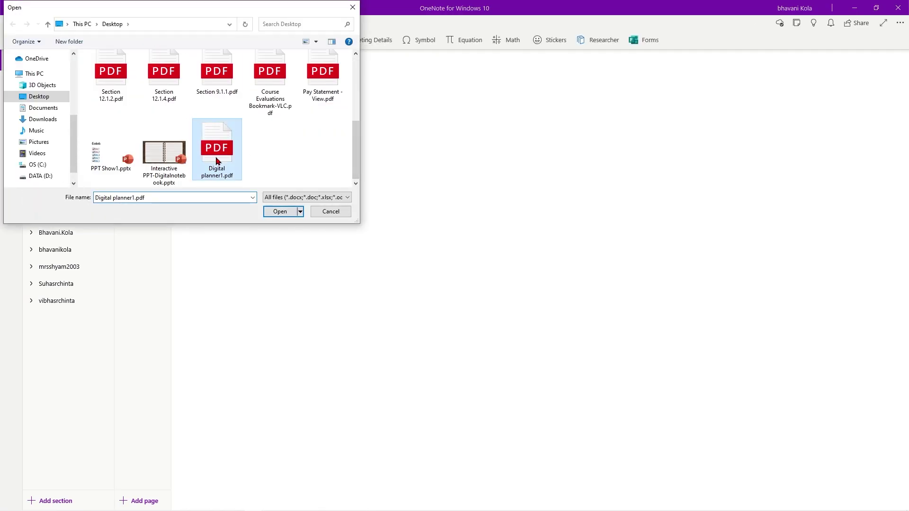
{"action": "left_click", "coordinate": [290, 214]}
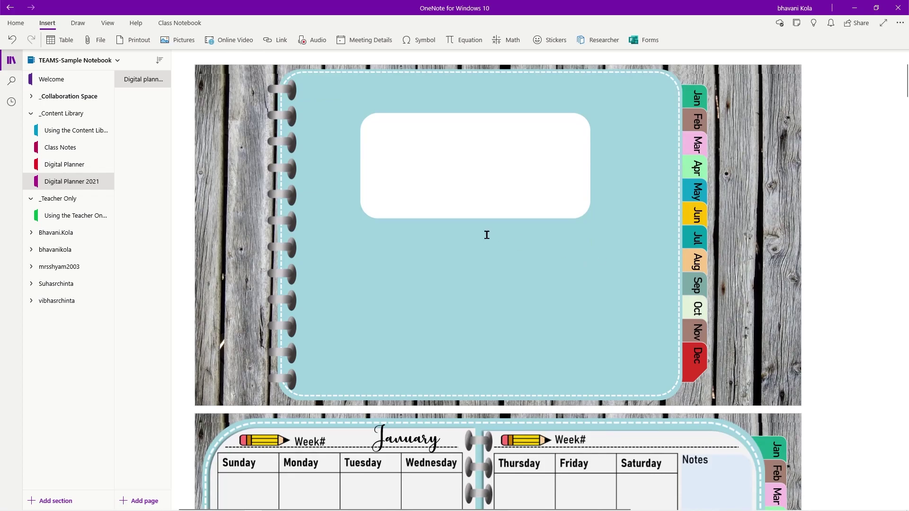
{"action": "scroll", "coordinate": [506, 210], "scroll_direction": "down", "scroll_amount": 10}
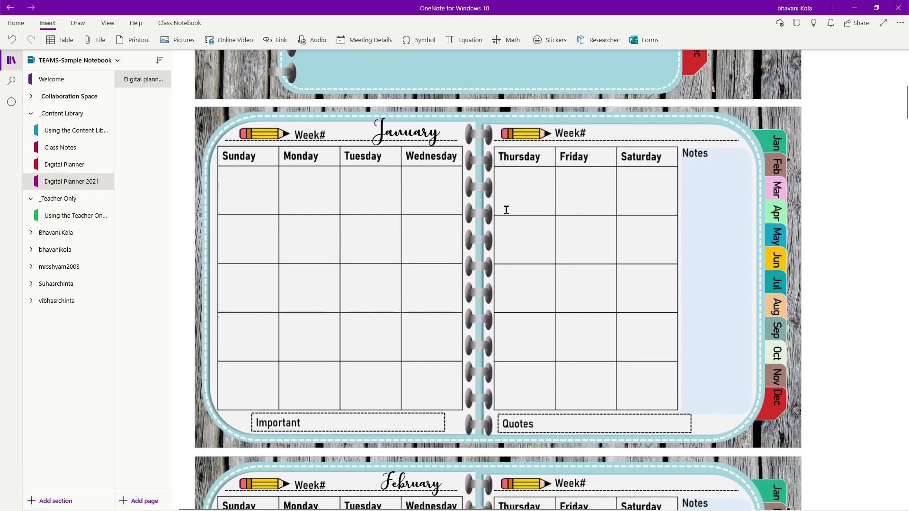
{"action": "scroll", "coordinate": [506, 209], "scroll_direction": "down", "scroll_amount": 7}
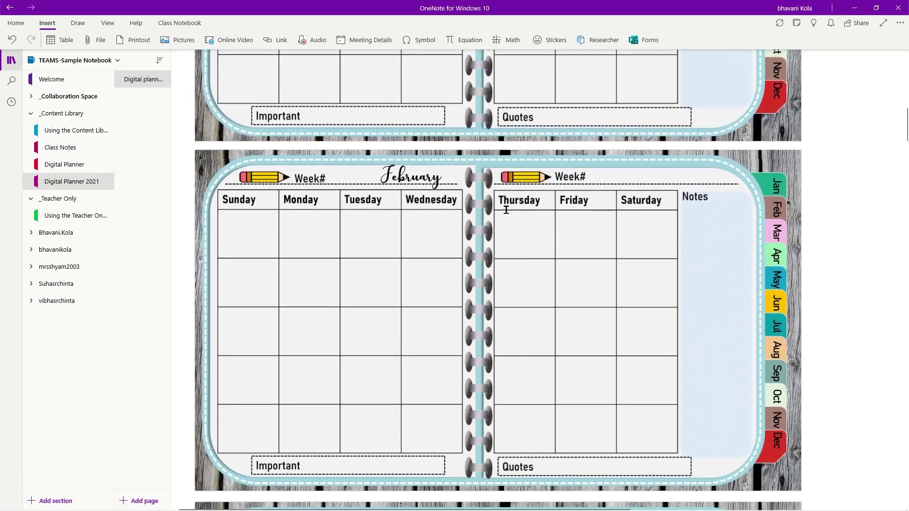
{"action": "scroll", "coordinate": [505, 210], "scroll_direction": "down", "scroll_amount": 9}
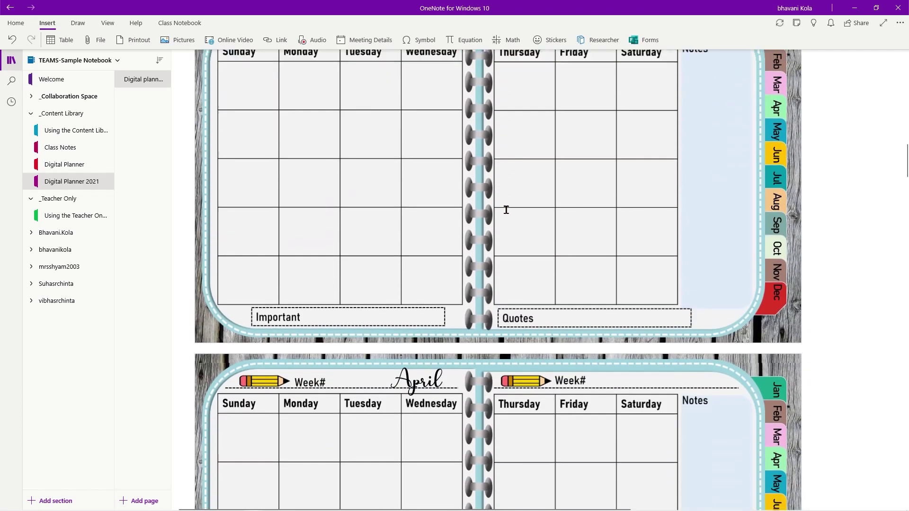
{"action": "scroll", "coordinate": [506, 209], "scroll_direction": "up", "scroll_amount": 9}
{"action": "scroll", "coordinate": [506, 210], "scroll_direction": "up", "scroll_amount": 15}
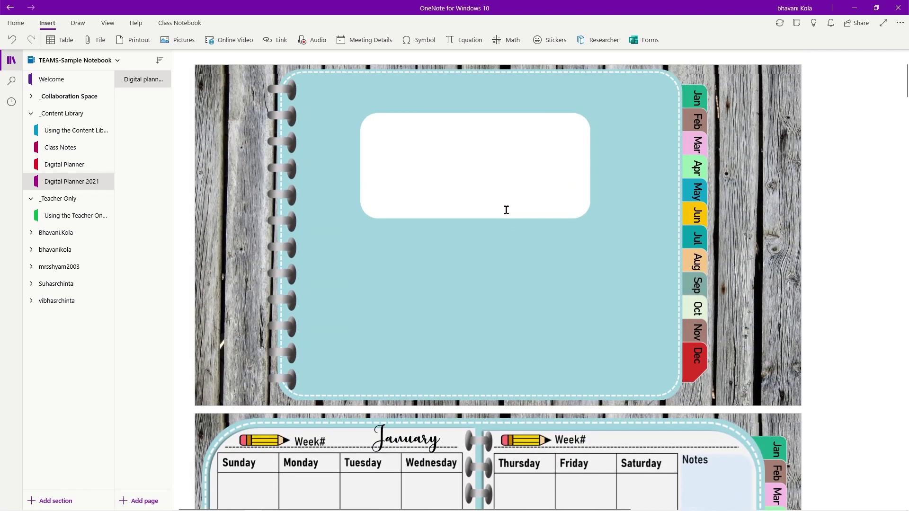
{"action": "scroll", "coordinate": [545, 219], "scroll_direction": "up", "scroll_amount": 2}
Delete the Digital planner1 PDF attachment from under the page title.
{"action": "left_click", "coordinate": [213, 111]}
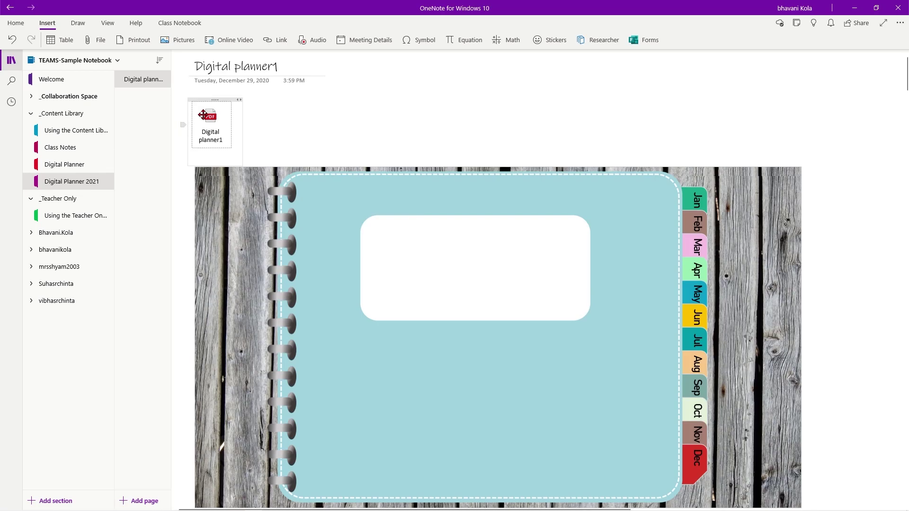
{"action": "left_click", "coordinate": [215, 99]}
{"action": "key", "text": "Delete"}
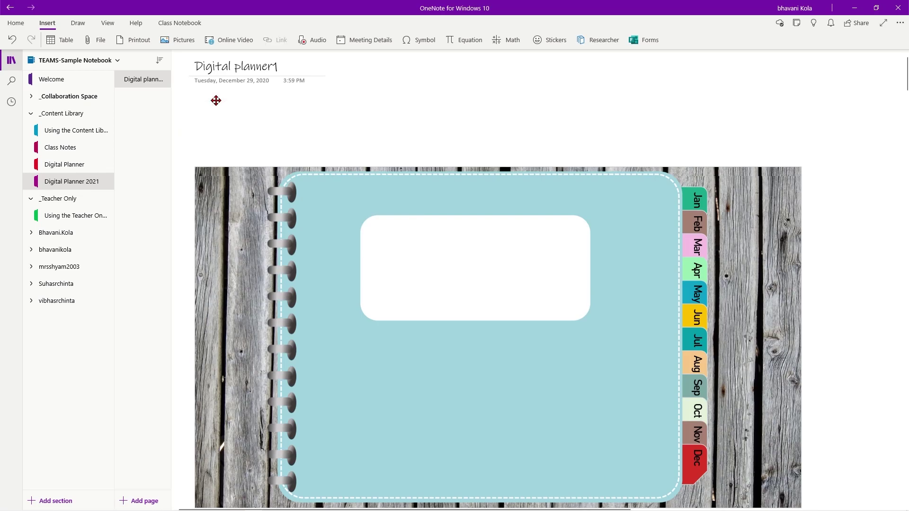
Move the cover image up under the title and set it as the page background.
{"action": "left_click", "coordinate": [342, 195]}
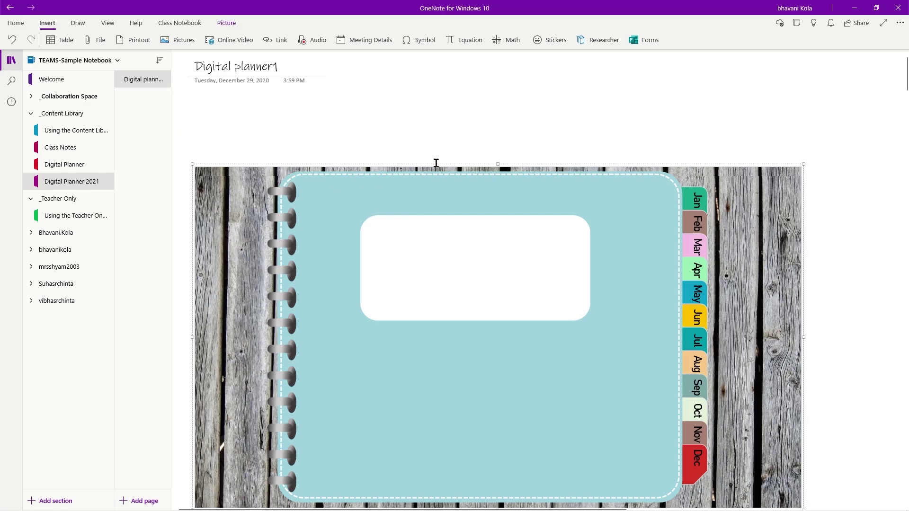
{"action": "left_click_drag", "start_coordinate": [430, 167], "coordinate": [419, 94]}
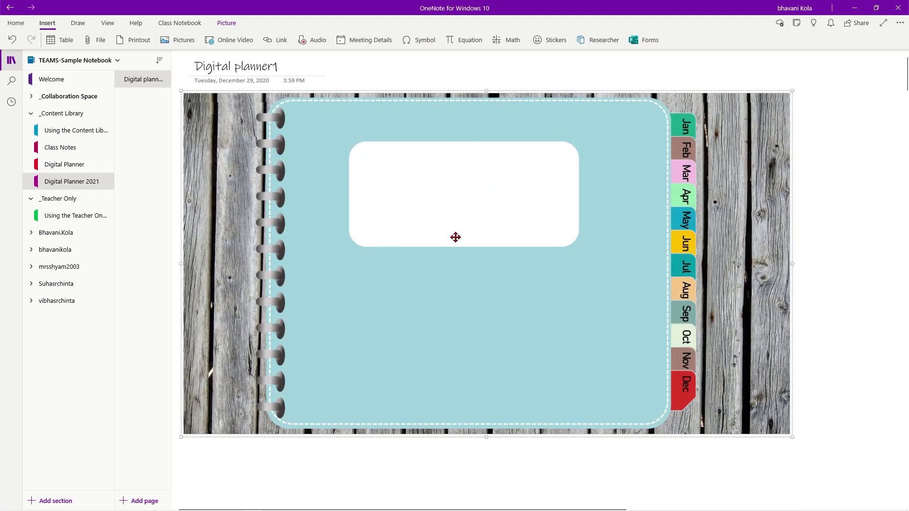
{"action": "scroll", "coordinate": [455, 237], "scroll_direction": "down", "scroll_amount": 3}
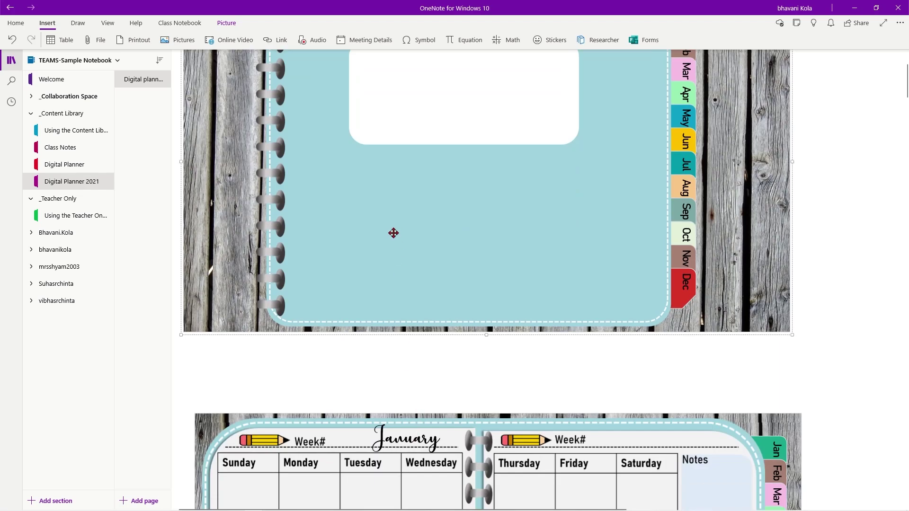
{"action": "scroll", "coordinate": [440, 208], "scroll_direction": "up", "scroll_amount": 3}
{"action": "right_click", "coordinate": [438, 201]}
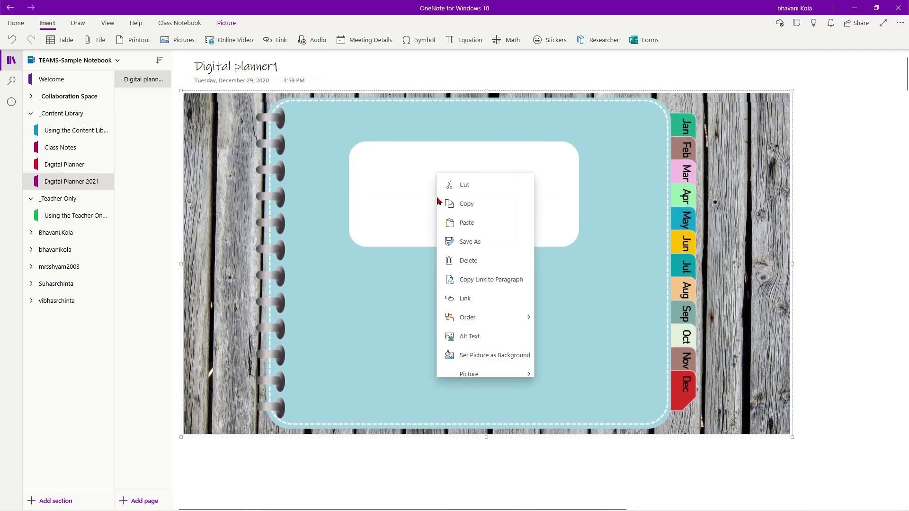
{"action": "left_click", "coordinate": [513, 355]}
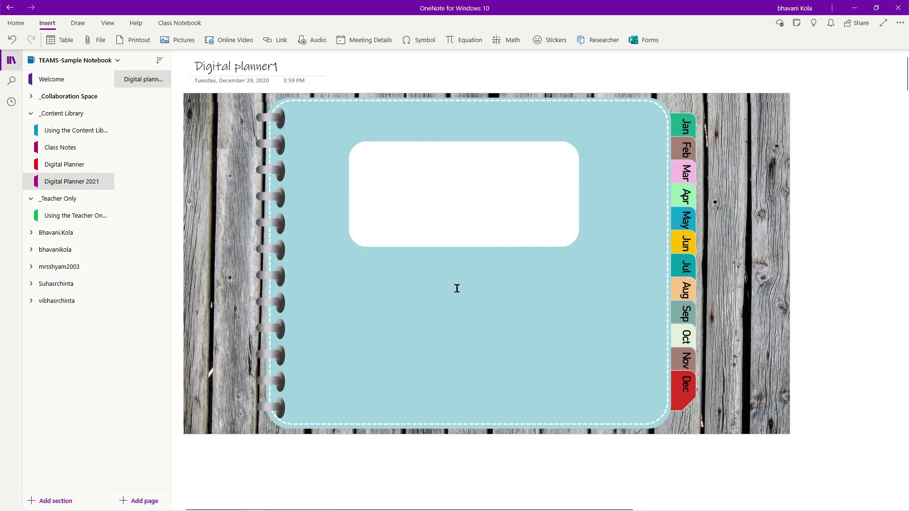
Move the January spread up and cut it from the page.
{"action": "scroll", "coordinate": [572, 259], "scroll_direction": "down", "scroll_amount": 10}
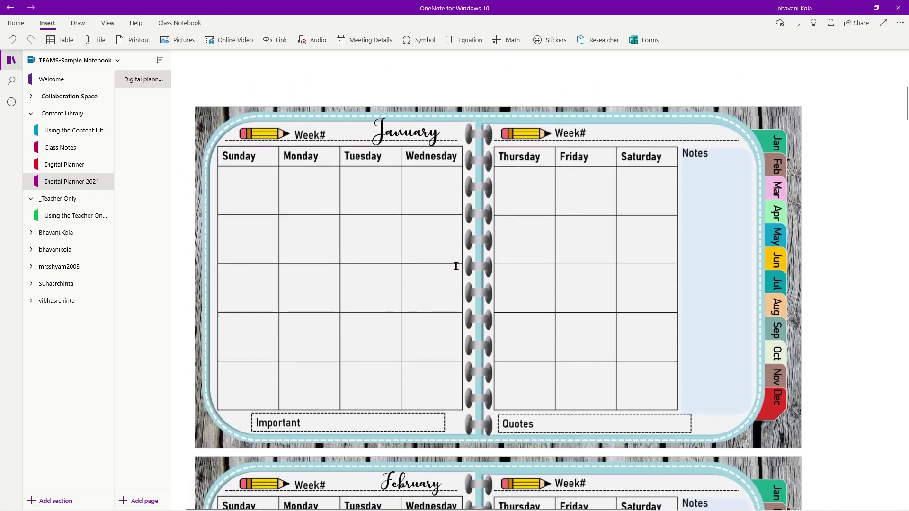
{"action": "left_click", "coordinate": [416, 229]}
{"action": "left_click_drag", "start_coordinate": [416, 229], "coordinate": [413, 114]}
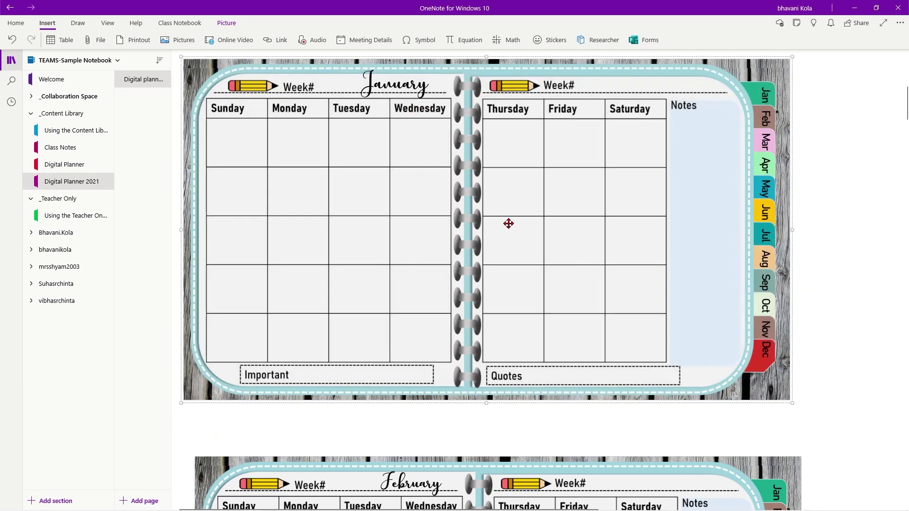
{"action": "right_click", "coordinate": [385, 165]}
{"action": "left_click", "coordinate": [423, 151]}
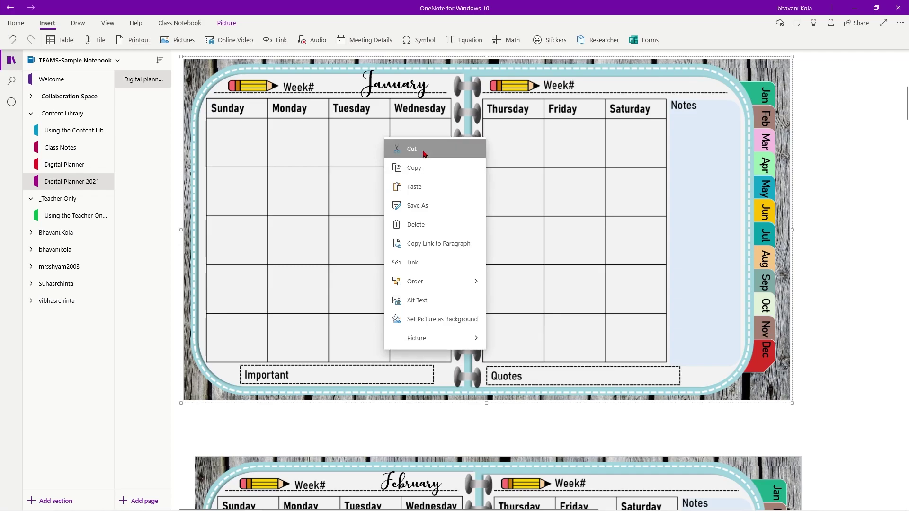
Add a new page titled 'Jan' and paste the January spread onto it.
{"action": "left_click", "coordinate": [144, 501]}
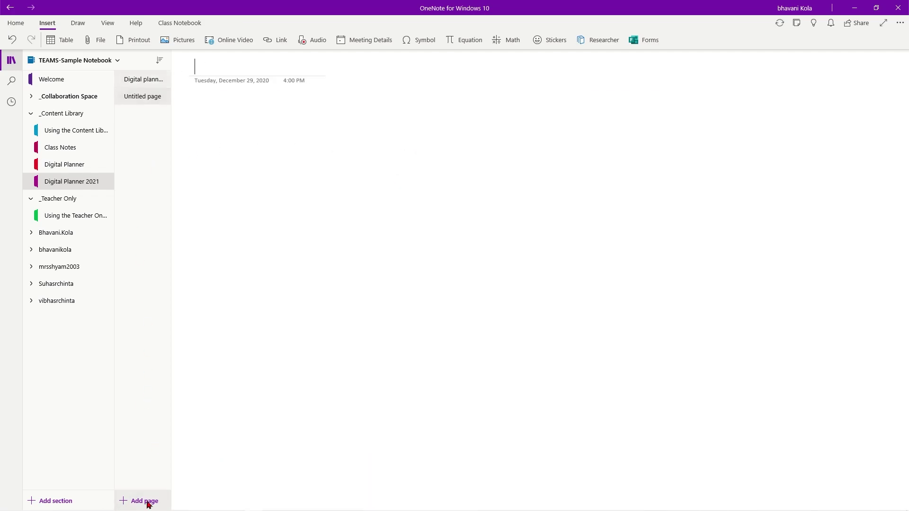
{"action": "right_click", "coordinate": [278, 140]}
{"action": "left_click", "coordinate": [317, 180]}
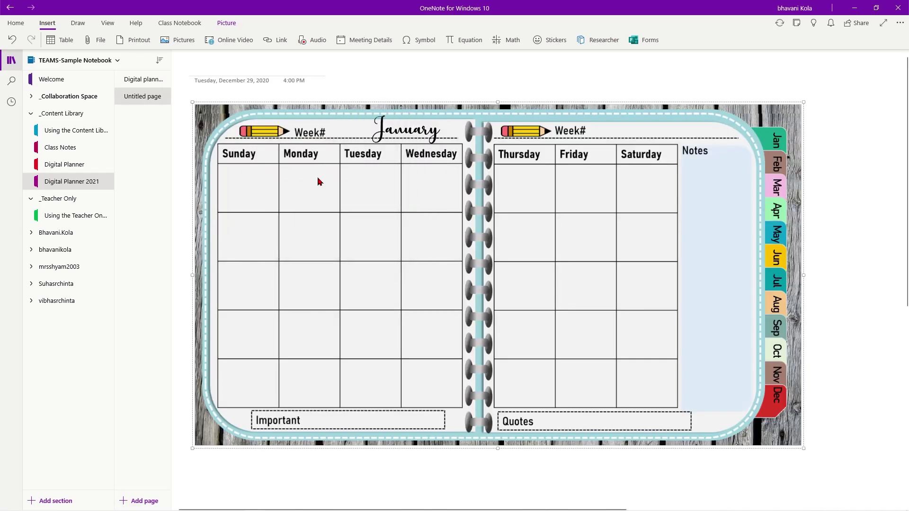
{"action": "left_click", "coordinate": [253, 68]}
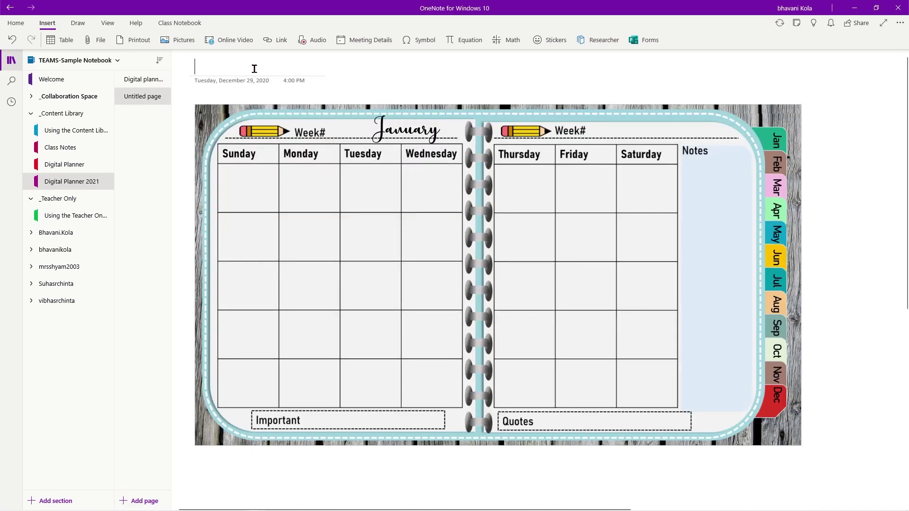
{"action": "type", "text": "Jan"}
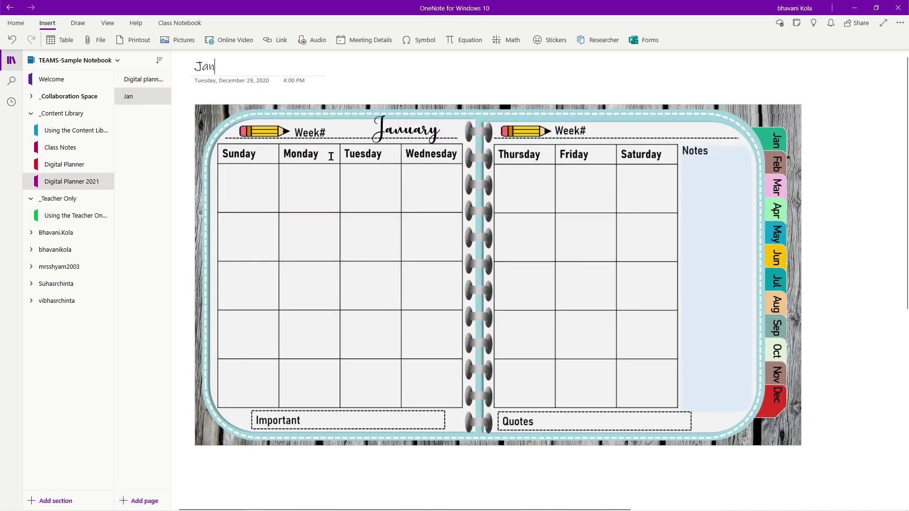
Enlarge the January spread and set it as the Jan page's background.
{"action": "right_click", "coordinate": [328, 134]}
{"action": "left_click", "coordinate": [655, 209]}
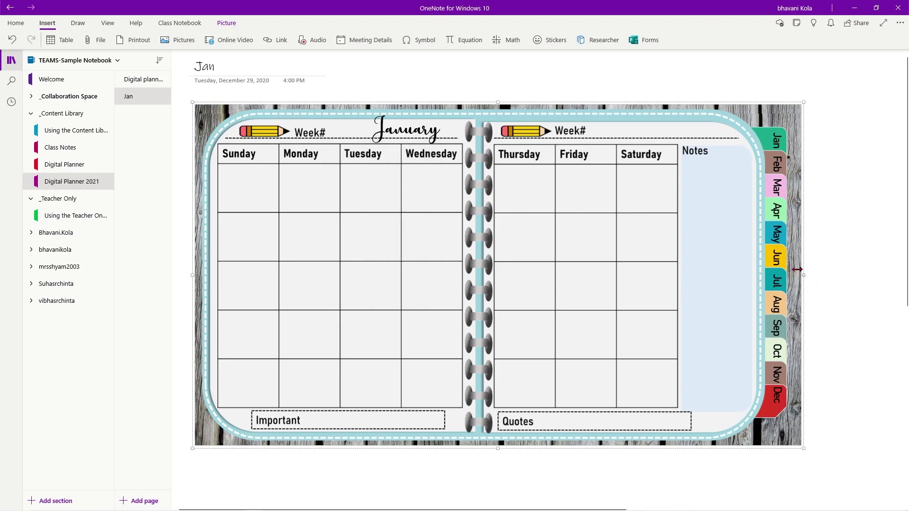
{"action": "left_click_drag", "start_coordinate": [797, 269], "coordinate": [855, 271]}
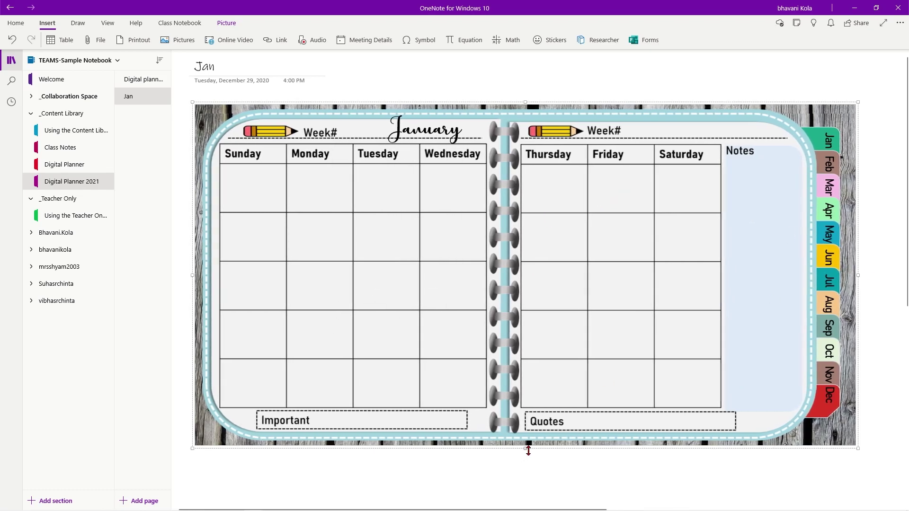
{"action": "left_click_drag", "start_coordinate": [528, 450], "coordinate": [544, 509]}
{"action": "right_click", "coordinate": [380, 186]}
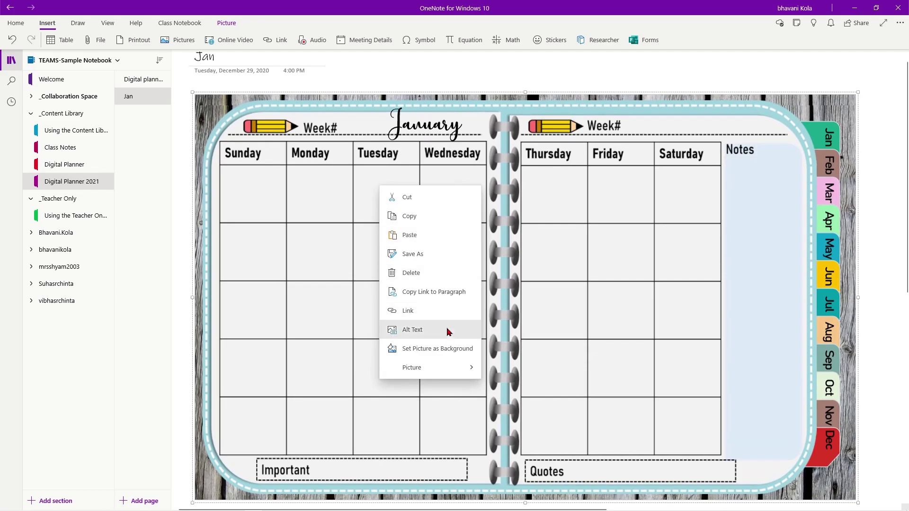
{"action": "left_click", "coordinate": [448, 349]}
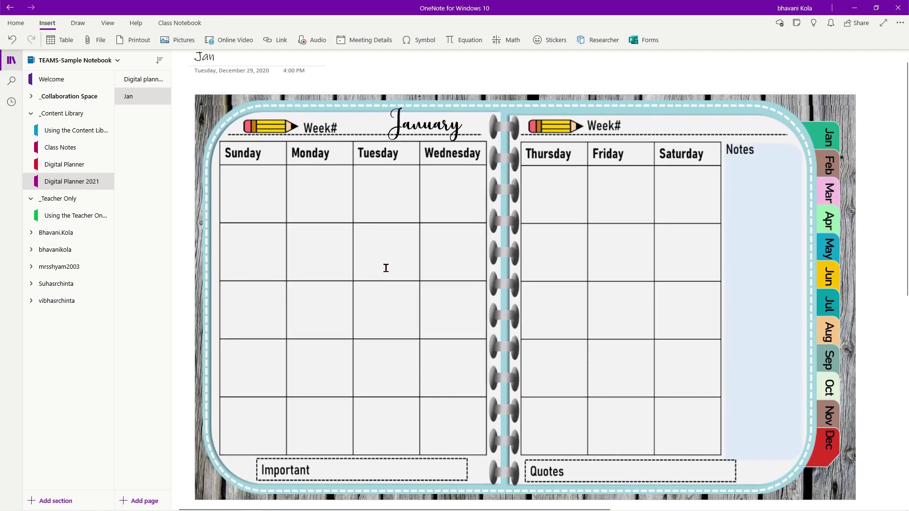
Cut the February spread from the cover page.
{"action": "left_click", "coordinate": [155, 80]}
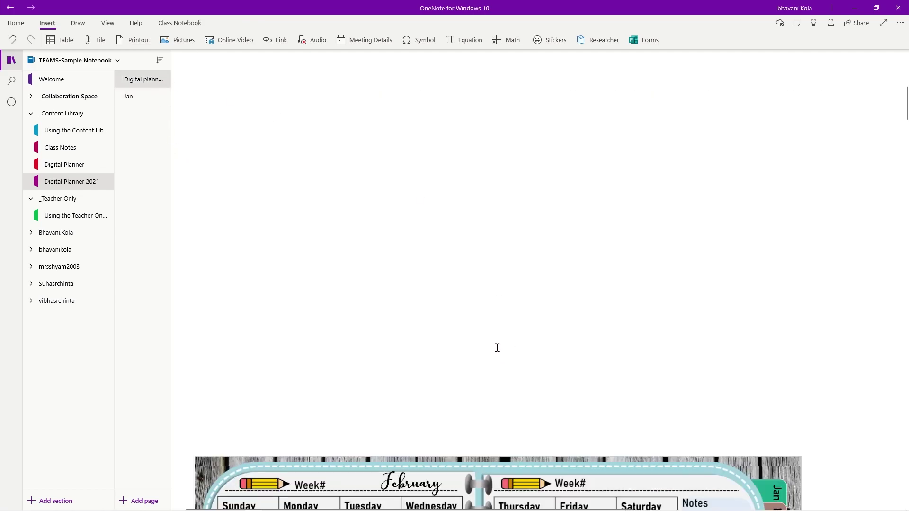
{"action": "scroll", "coordinate": [497, 348], "scroll_direction": "down", "scroll_amount": 4}
{"action": "left_click", "coordinate": [390, 314]}
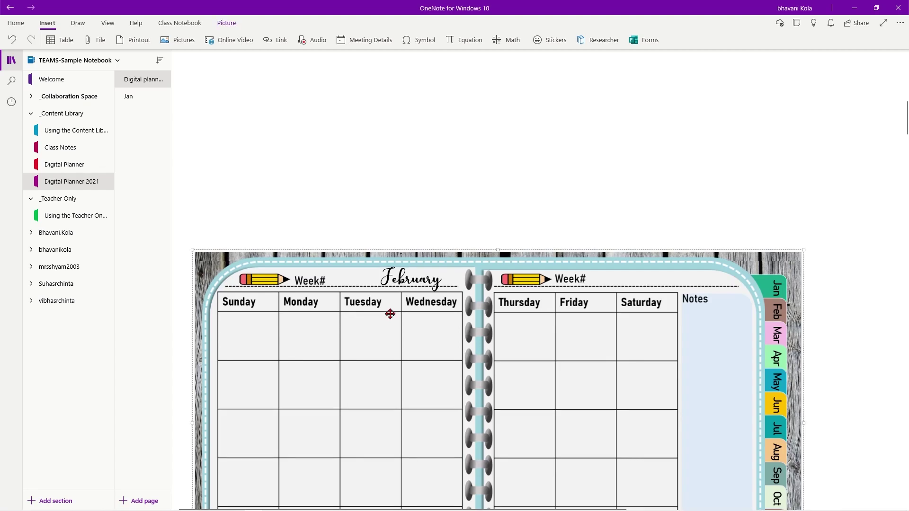
{"action": "right_click", "coordinate": [453, 256]}
{"action": "left_click", "coordinate": [500, 240]}
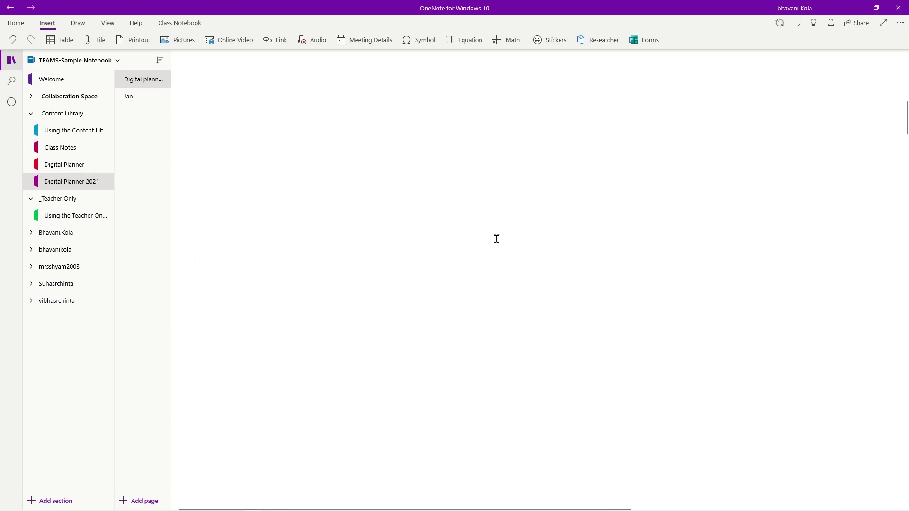
Add a new page titled 'Feb' and paste the February spread onto it.
{"action": "left_click", "coordinate": [153, 501]}
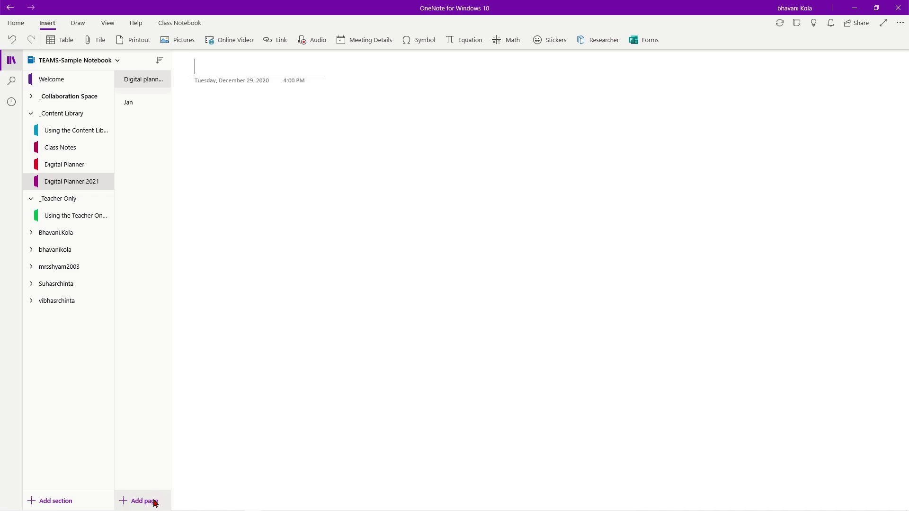
{"action": "type", "text": "Feb"}
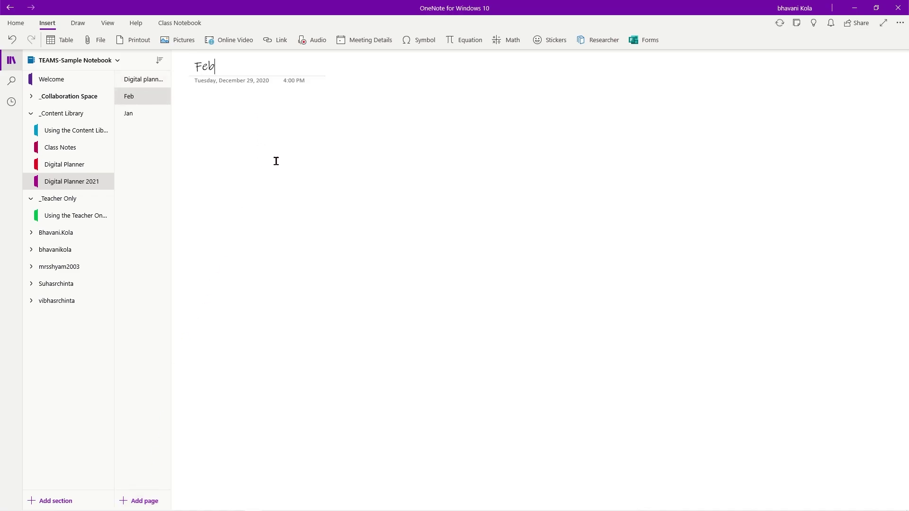
{"action": "right_click", "coordinate": [277, 160]}
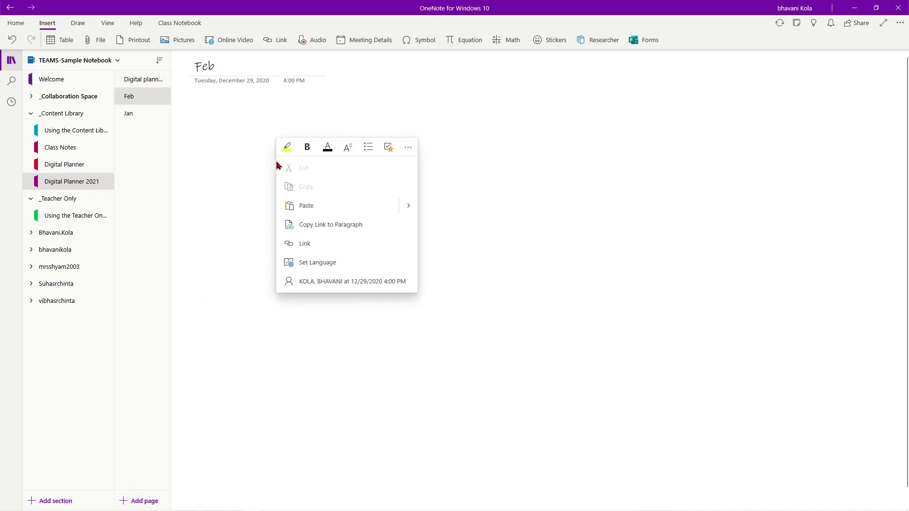
{"action": "left_click", "coordinate": [311, 208]}
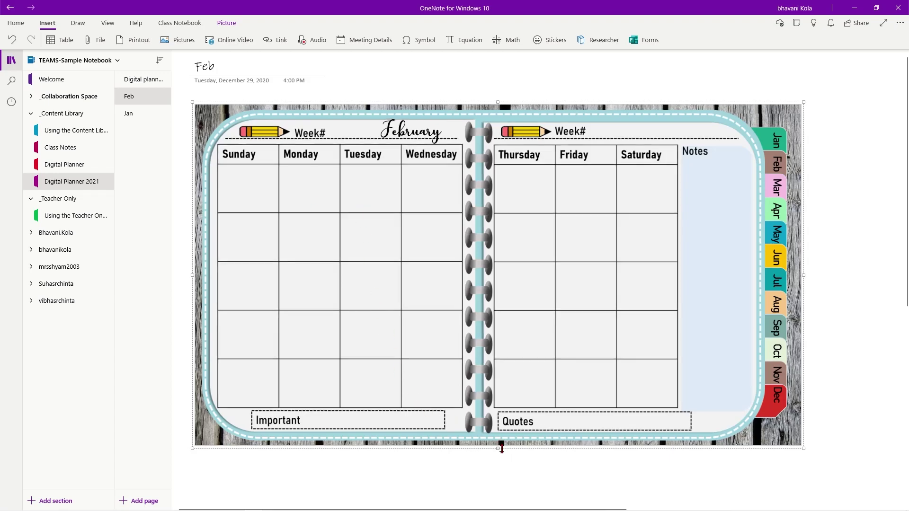
Enlarge the February spread and set it as the Feb page's background.
{"action": "left_click_drag", "start_coordinate": [498, 448], "coordinate": [508, 490]}
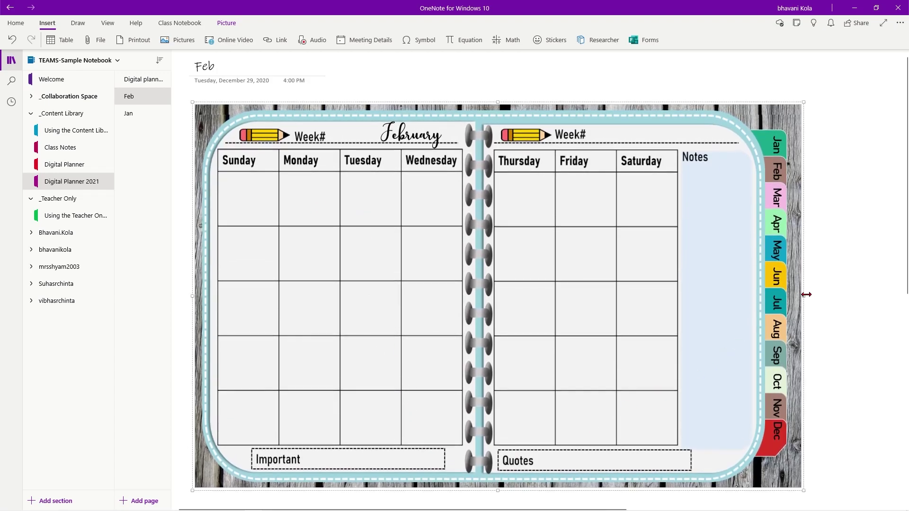
{"action": "left_click_drag", "start_coordinate": [803, 296], "coordinate": [830, 297]}
{"action": "right_click", "coordinate": [439, 233]}
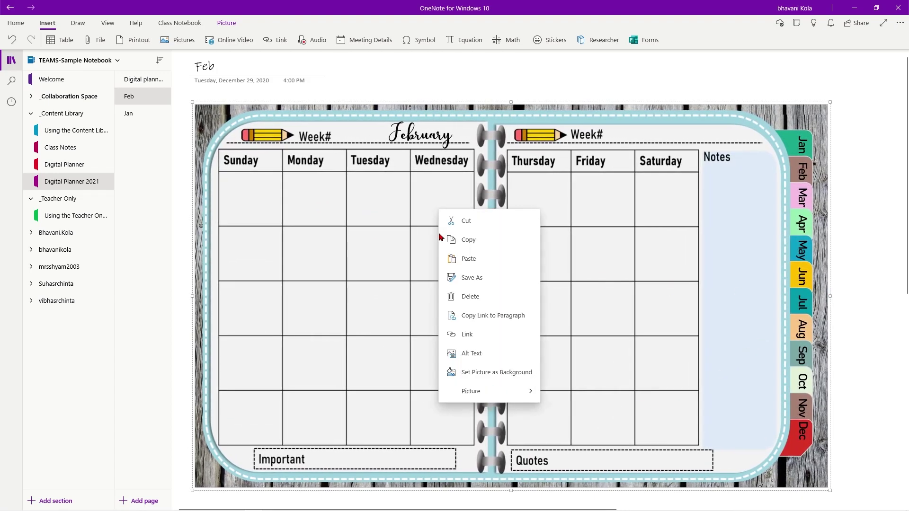
{"action": "left_click", "coordinate": [518, 373]}
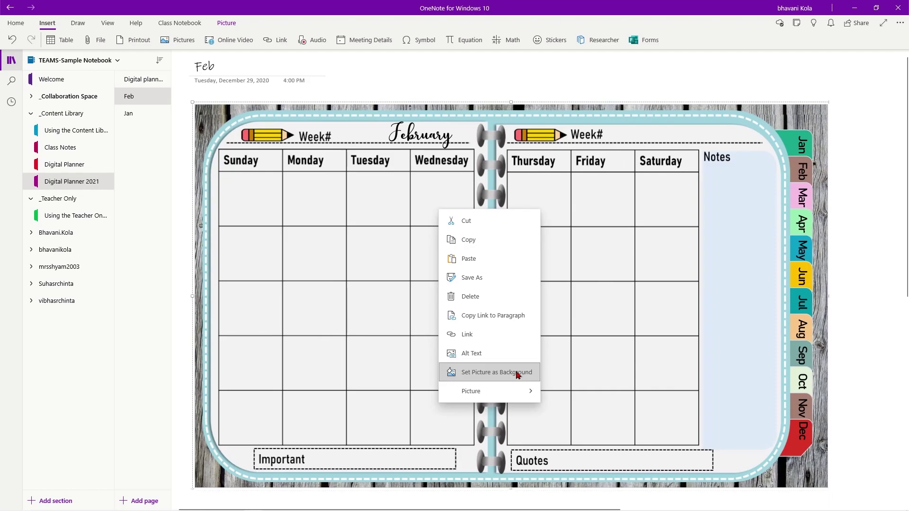
Draw a black pen squiggle in the first Sunday cell.
{"action": "left_click", "coordinate": [83, 24]}
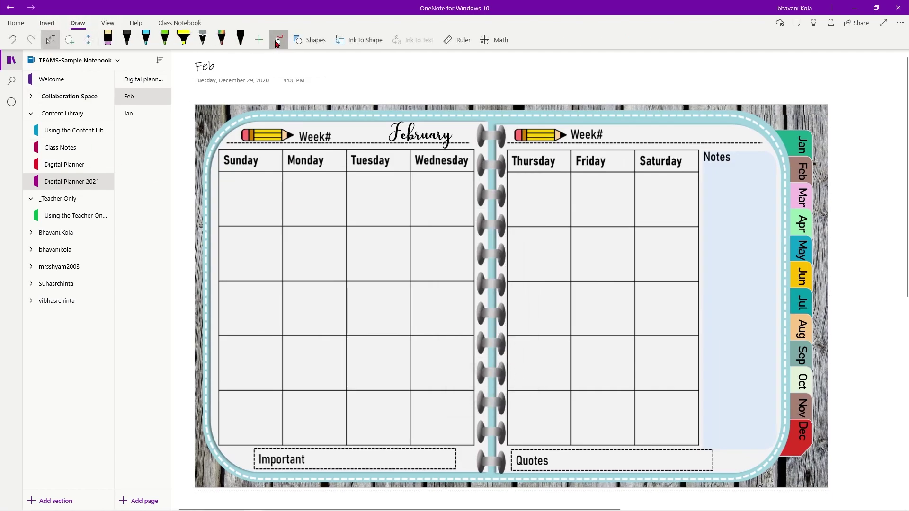
{"action": "left_click", "coordinate": [240, 40]}
{"action": "mouse_move", "coordinate": [251, 186]}
{"action": "left_mouse_down"}
{"action": "mouse_move", "coordinate": [267, 202]}
{"action": "mouse_move", "coordinate": [247, 216]}
{"action": "mouse_move", "coordinate": [244, 199]}
{"action": "left_mouse_up"}
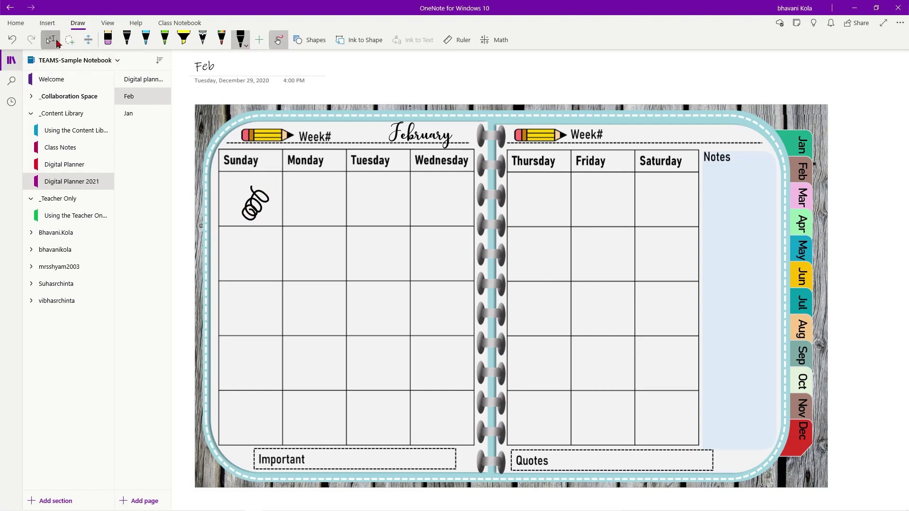
Add the Feather Friends Cockatoo sticker and place it in the first Tuesday cell.
{"action": "left_click", "coordinate": [47, 23]}
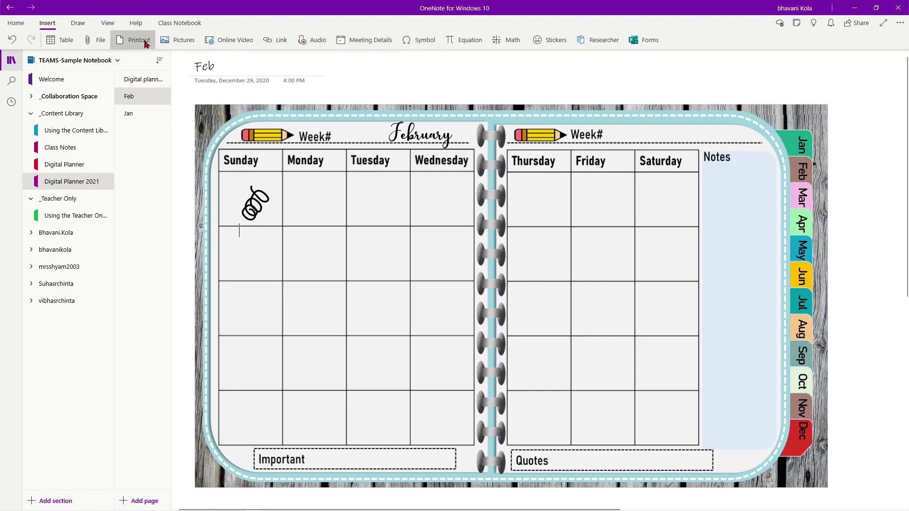
{"action": "left_click", "coordinate": [550, 40]}
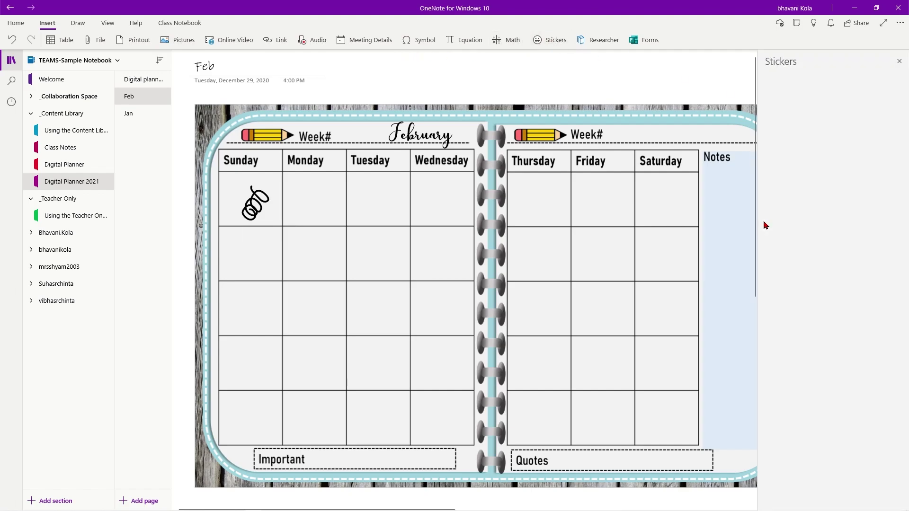
{"action": "left_click_drag", "start_coordinate": [793, 263], "coordinate": [805, 357]}
{"action": "left_click", "coordinate": [780, 420]}
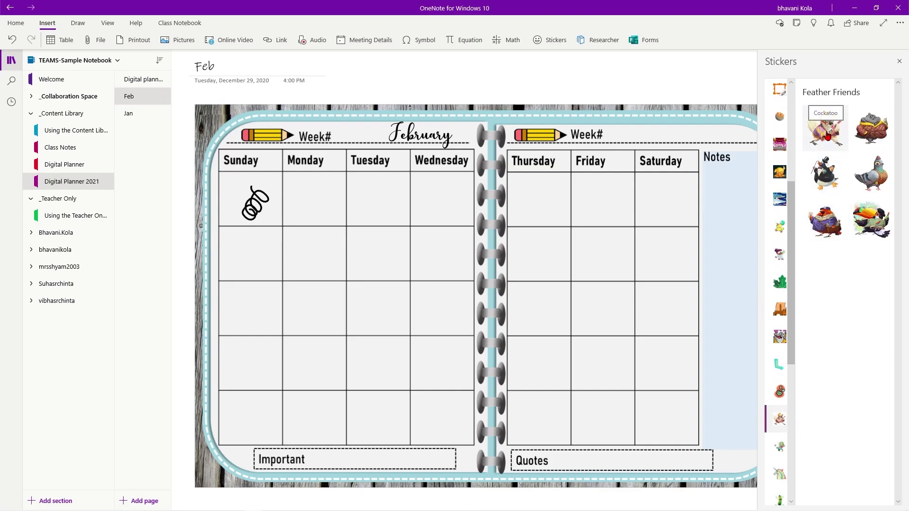
{"action": "left_click", "coordinate": [826, 132]}
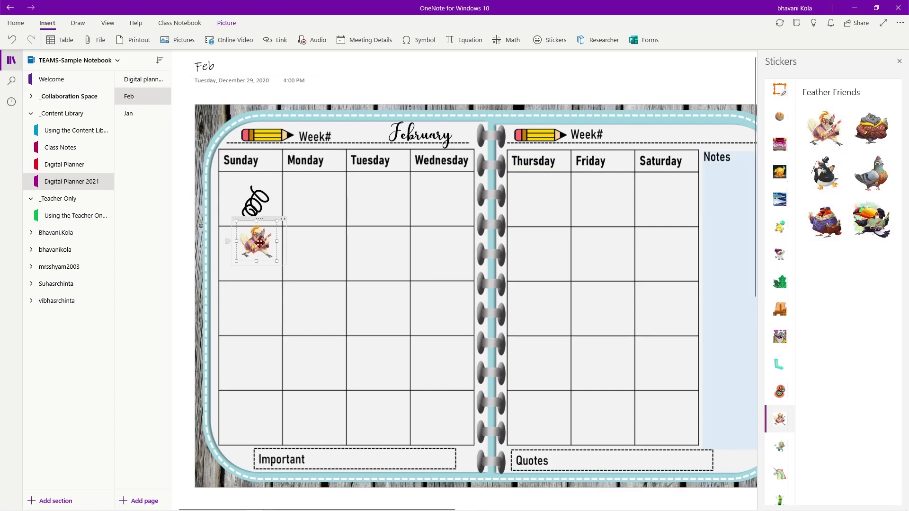
{"action": "left_click_drag", "start_coordinate": [260, 243], "coordinate": [306, 191]}
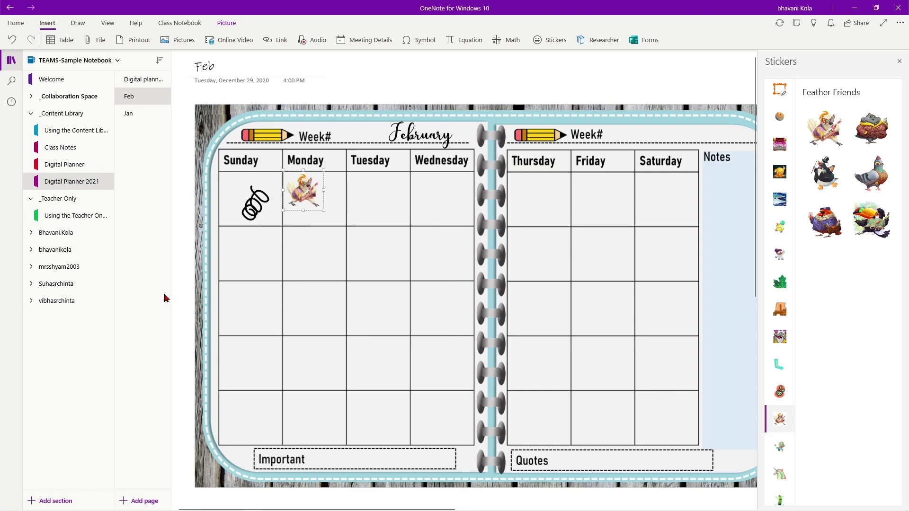
{"action": "left_click", "coordinate": [899, 61]}
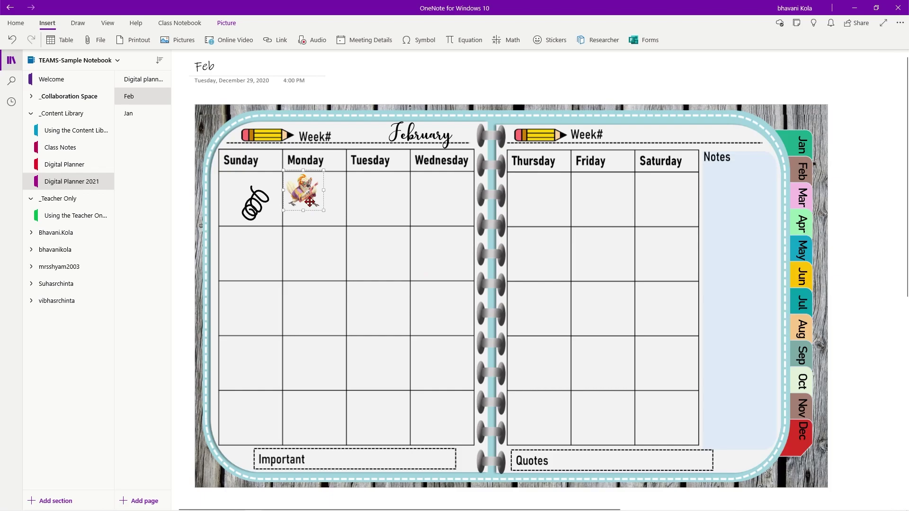
{"action": "left_click_drag", "start_coordinate": [307, 191], "coordinate": [378, 203]}
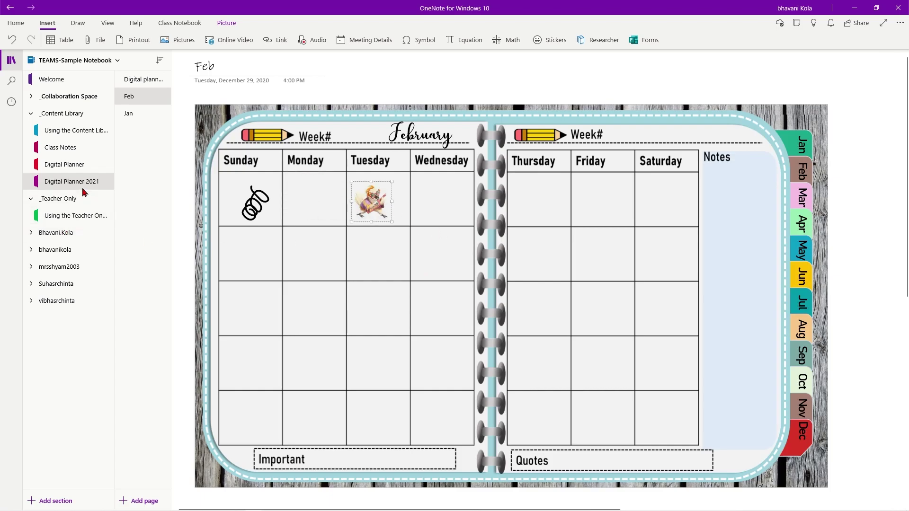
Open the Digital Planner section and step through the Jan to June pages.
{"action": "left_click", "coordinate": [72, 167]}
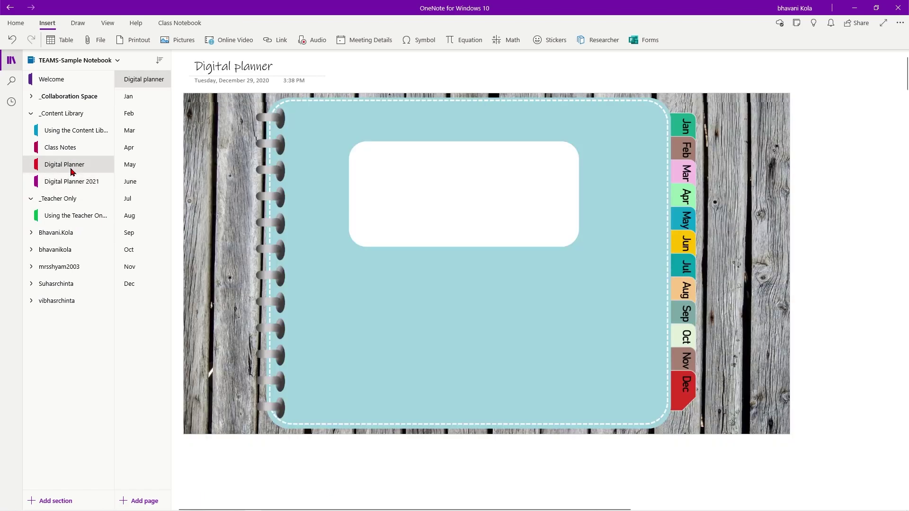
{"action": "left_click", "coordinate": [128, 97]}
{"action": "left_click", "coordinate": [142, 114]}
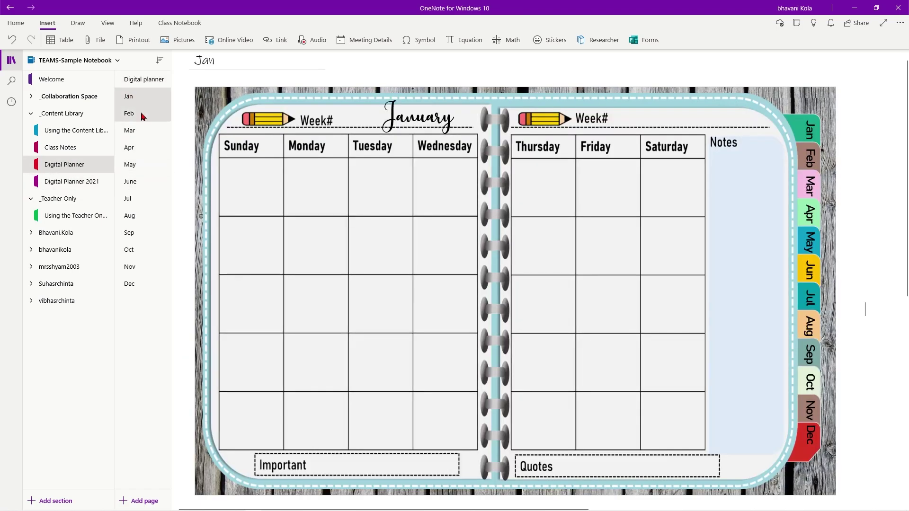
{"action": "left_click", "coordinate": [142, 130]}
{"action": "left_click", "coordinate": [140, 148]}
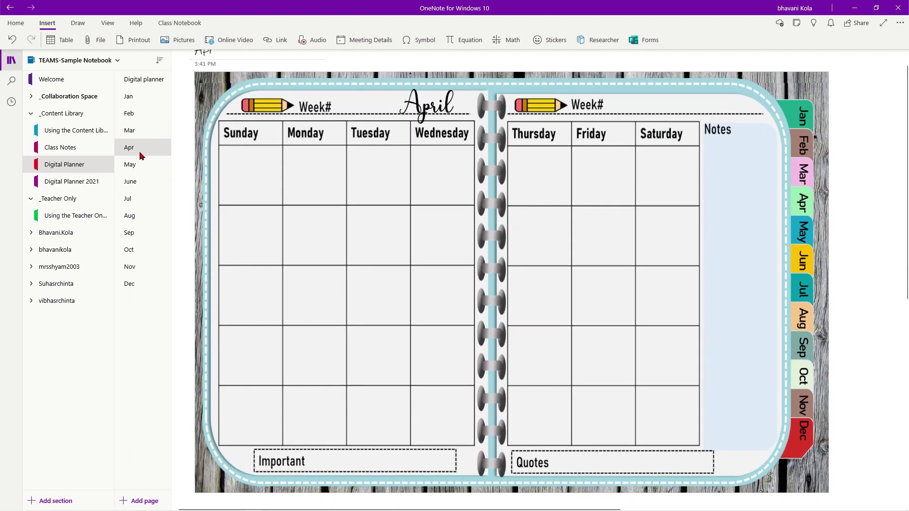
{"action": "left_click", "coordinate": [139, 165]}
{"action": "left_click", "coordinate": [138, 181]}
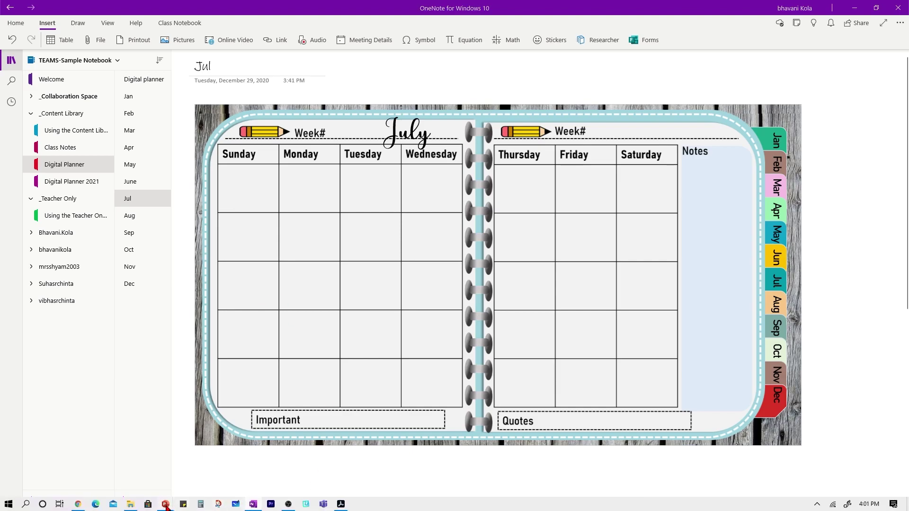
Switch to Digital planner1.pptx and view slides 2 to 5, January through April.
{"action": "mouse_move", "coordinate": [166, 503]}
{"action": "left_click", "coordinate": [265, 464]}
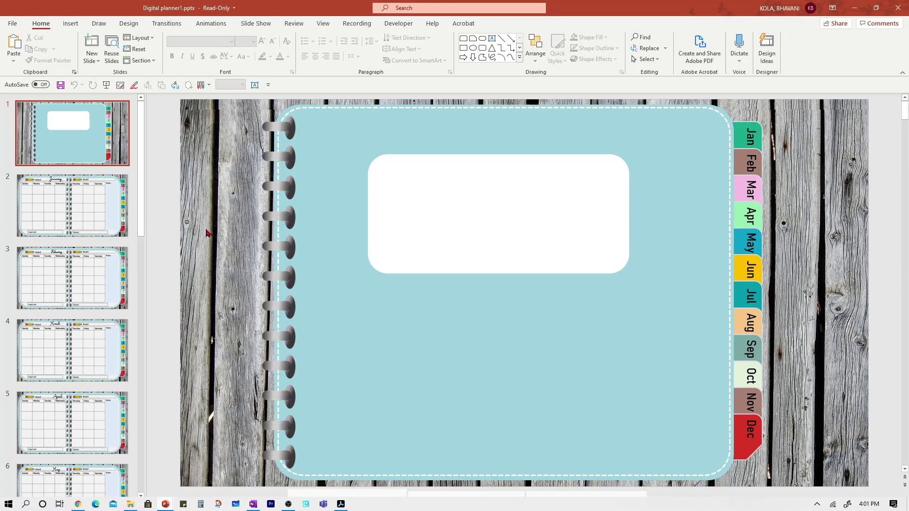
{"action": "left_click", "coordinate": [113, 230]}
{"action": "left_click", "coordinate": [101, 274]}
{"action": "left_click", "coordinate": [99, 329]}
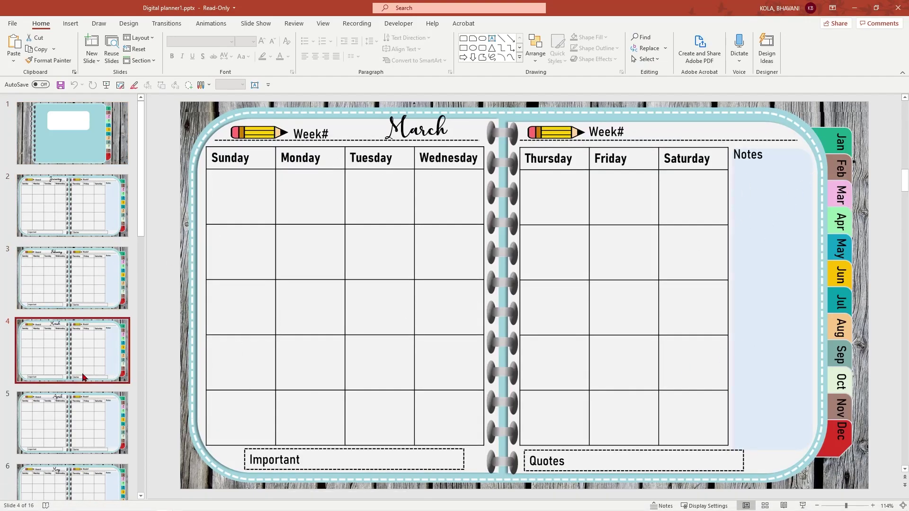
{"action": "left_click", "coordinate": [85, 436]}
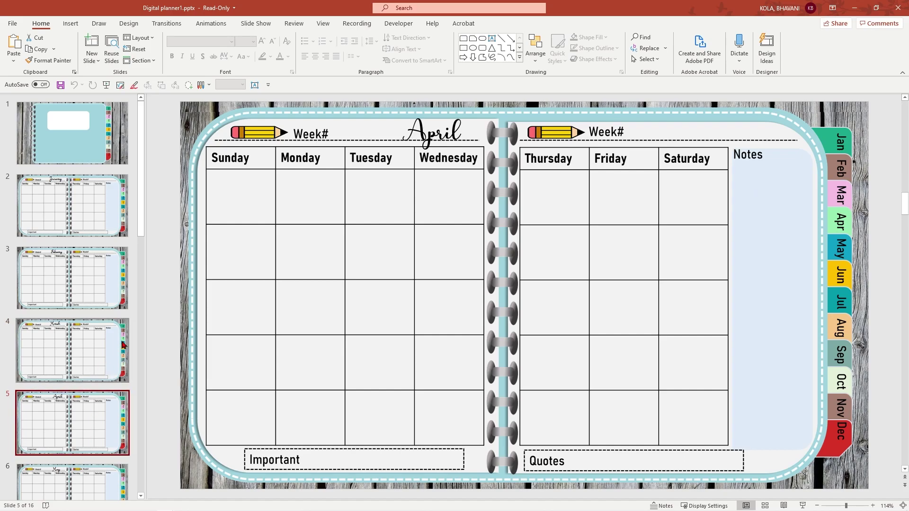
Go back through the cover, January, February and March slides.
{"action": "scroll", "coordinate": [110, 377], "scroll_direction": "down", "scroll_amount": 1}
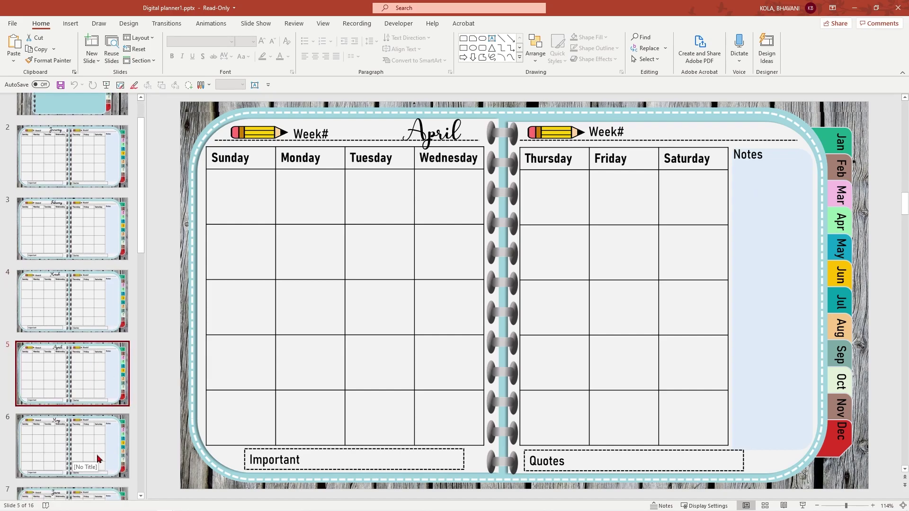
{"action": "mouse_move", "coordinate": [173, 508]}
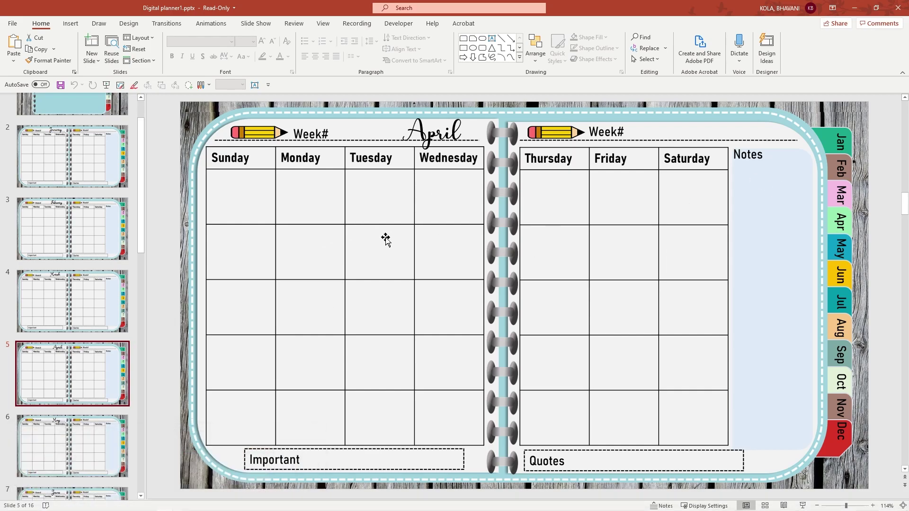
{"action": "scroll", "coordinate": [136, 178], "scroll_direction": "up", "scroll_amount": 2}
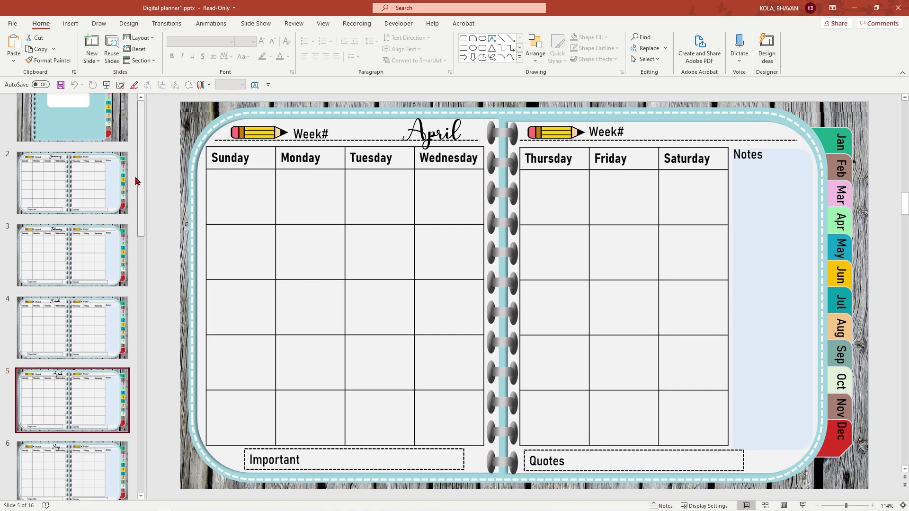
{"action": "left_click", "coordinate": [105, 148]}
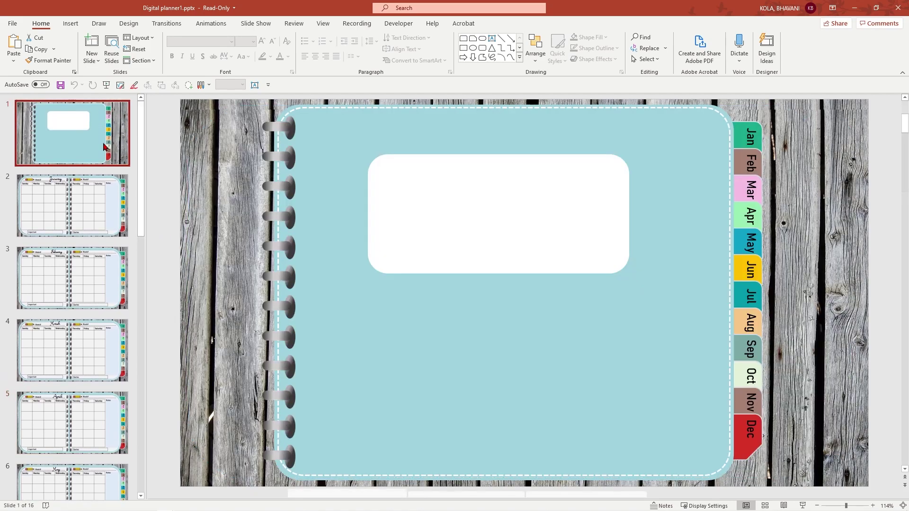
{"action": "left_click", "coordinate": [116, 216]}
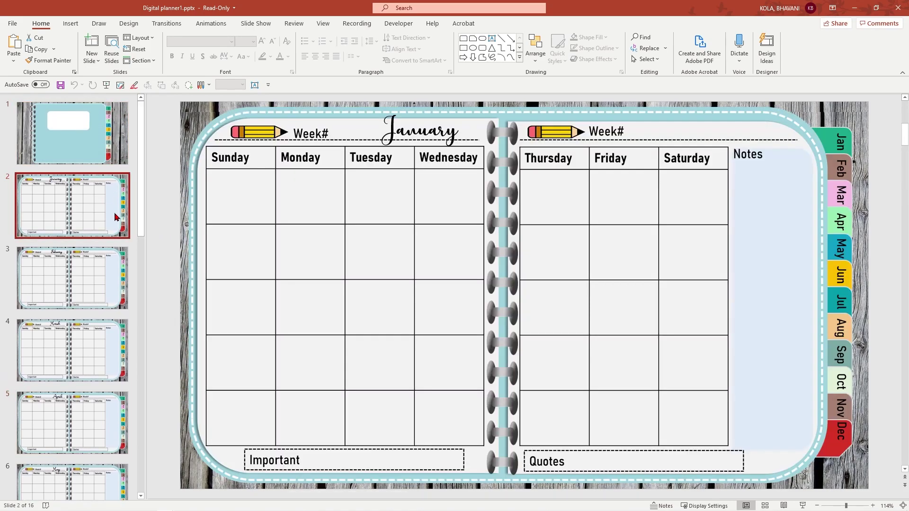
{"action": "left_click", "coordinate": [101, 297]}
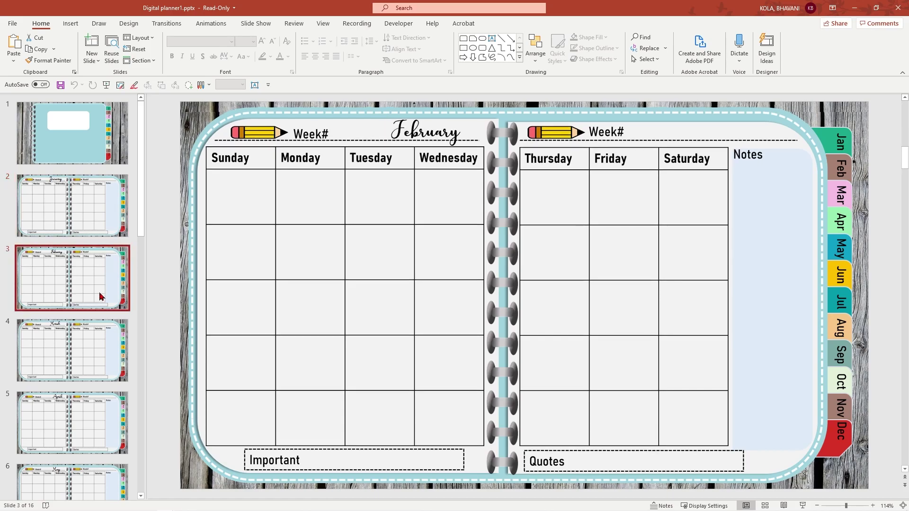
{"action": "left_click", "coordinate": [98, 334]}
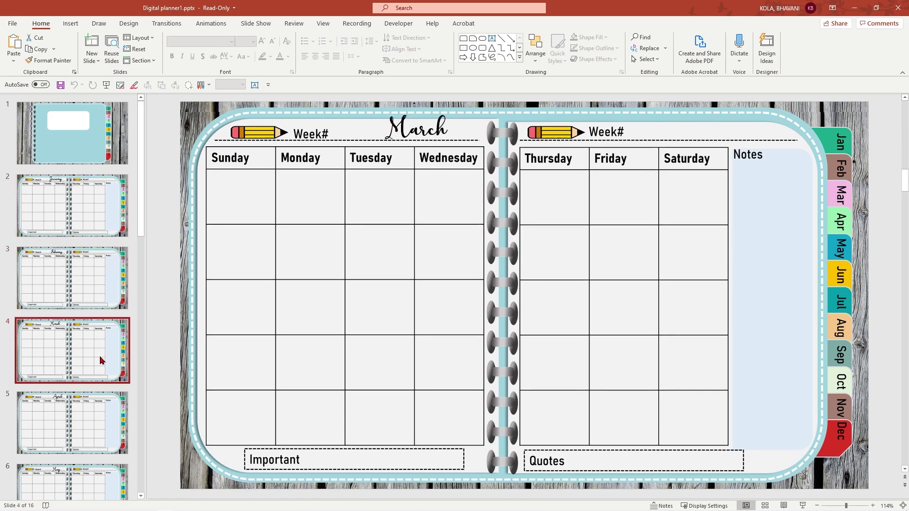